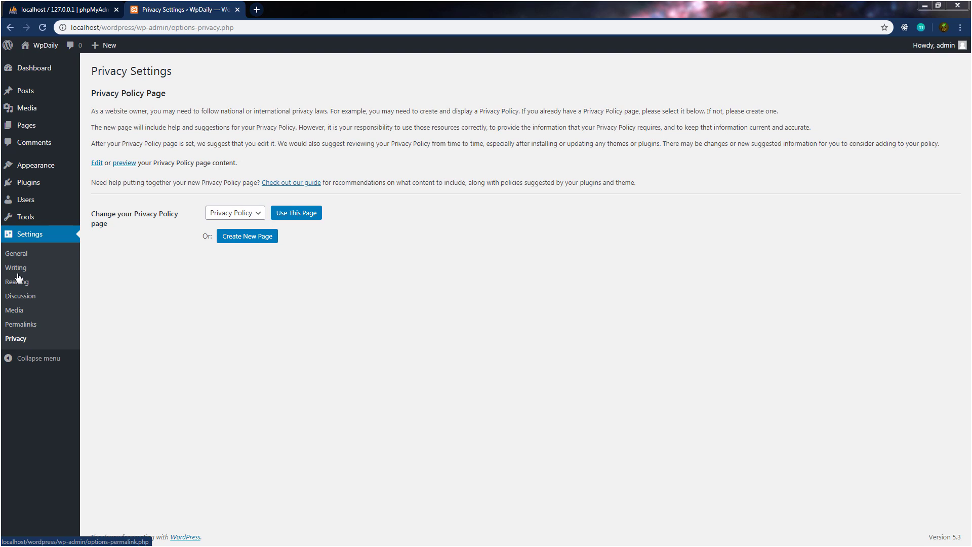
Step: Go from Privacy Settings to the All Users screen
mouse_move(36, 204)
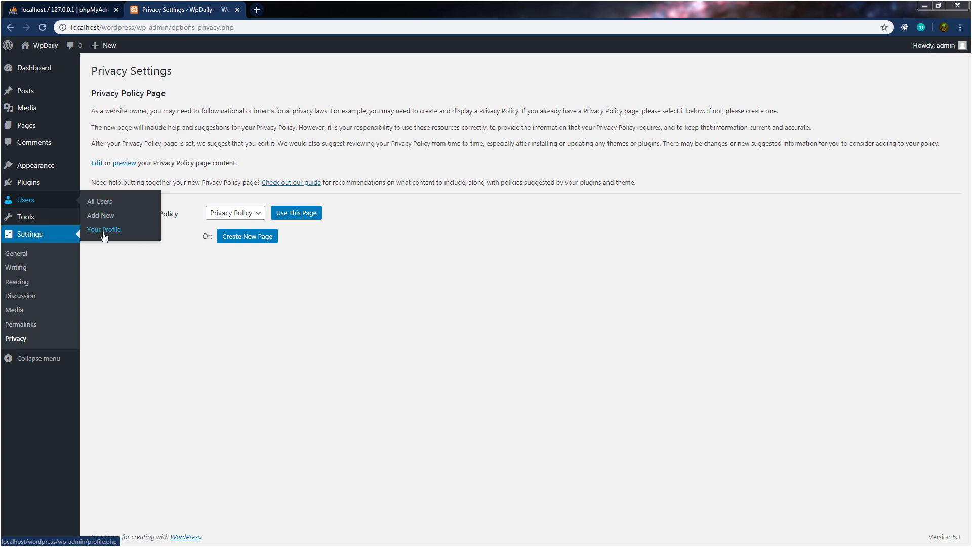
left_click(27, 204)
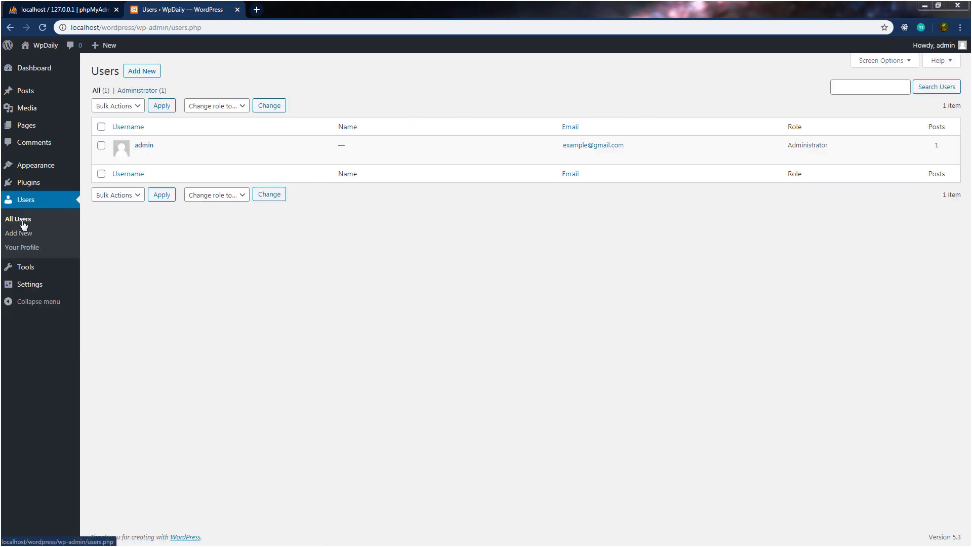
Step: Check the lone Administrator account, then go to the Add New User form
mouse_move(129, 146)
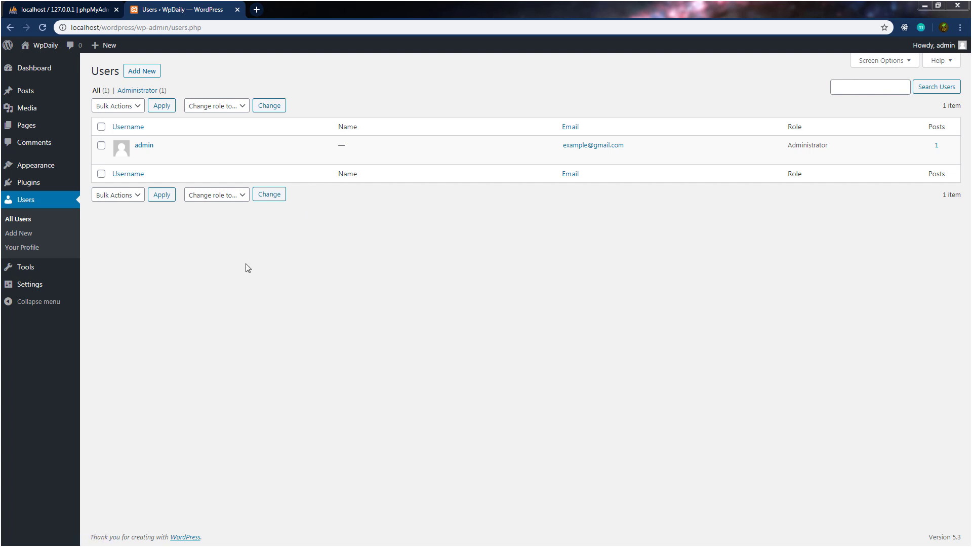
left_click(24, 236)
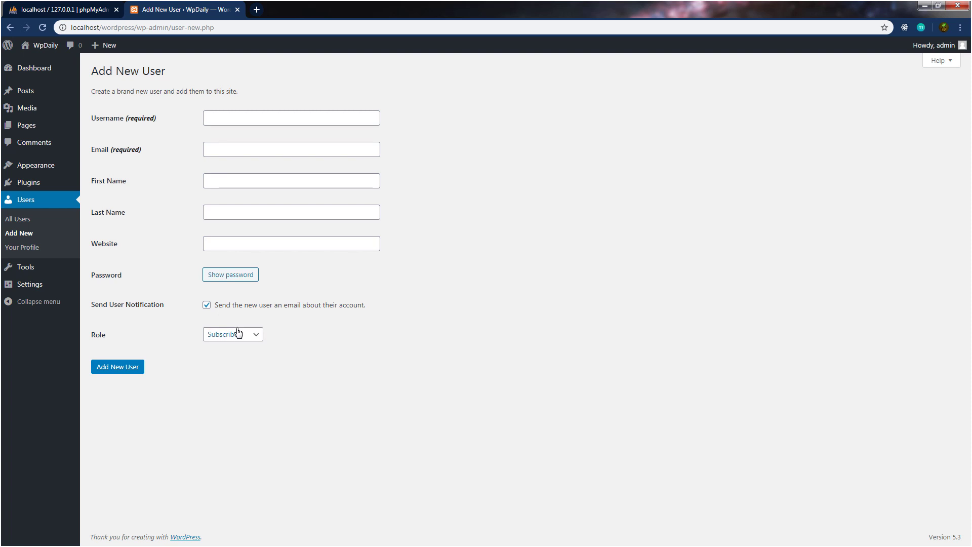
Step: On Your Profile, preview the Blue, Light and Ocean admin colour schemes, then pick Midnight
left_click(23, 252)
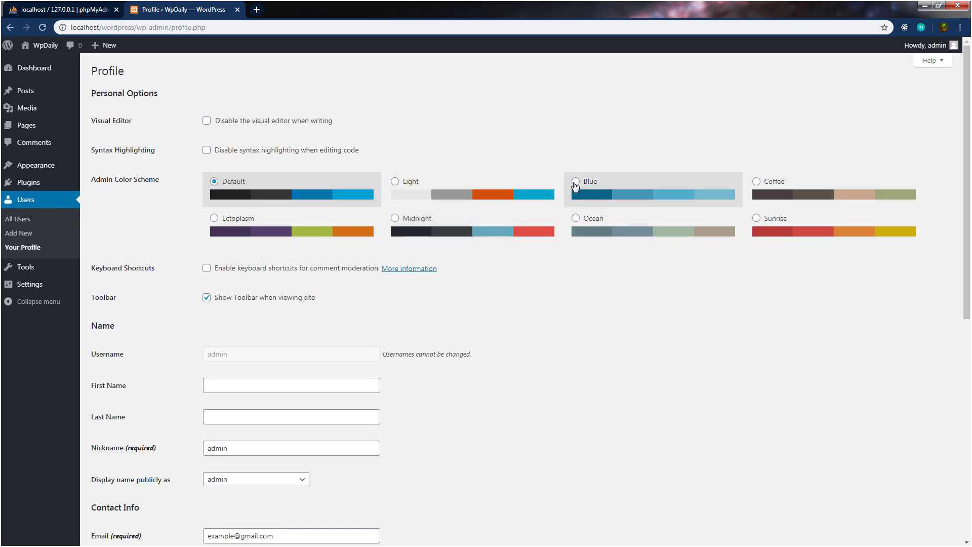
left_click(565, 201)
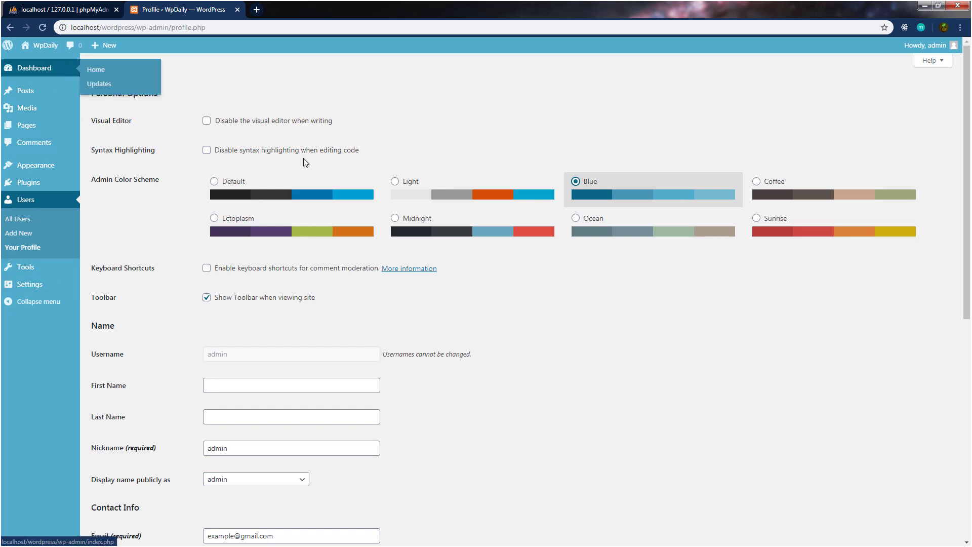
left_click(393, 188)
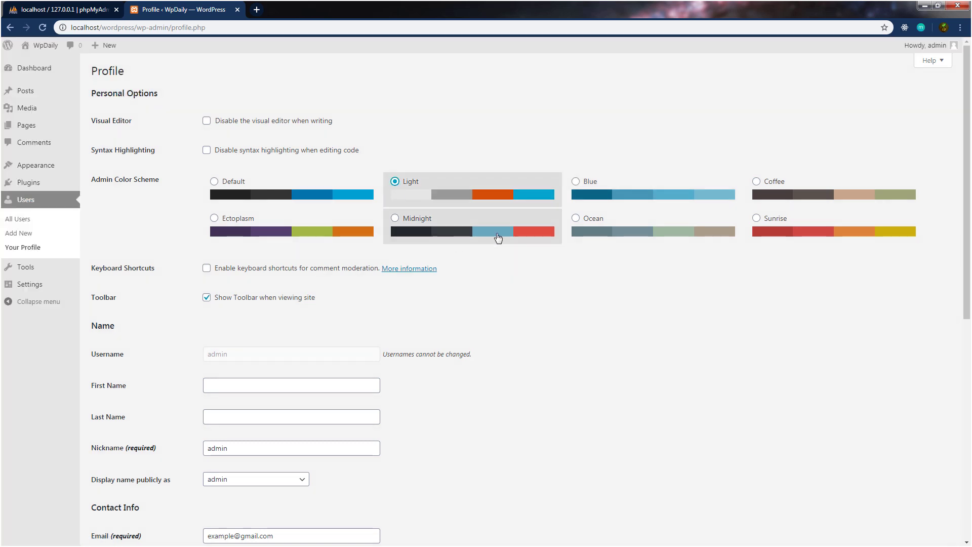
left_click(577, 224)
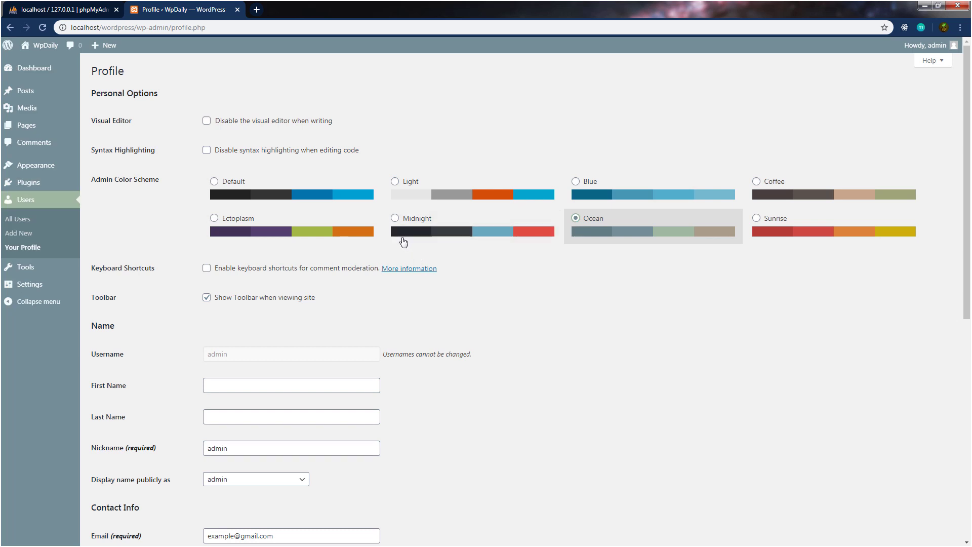
left_click(397, 224)
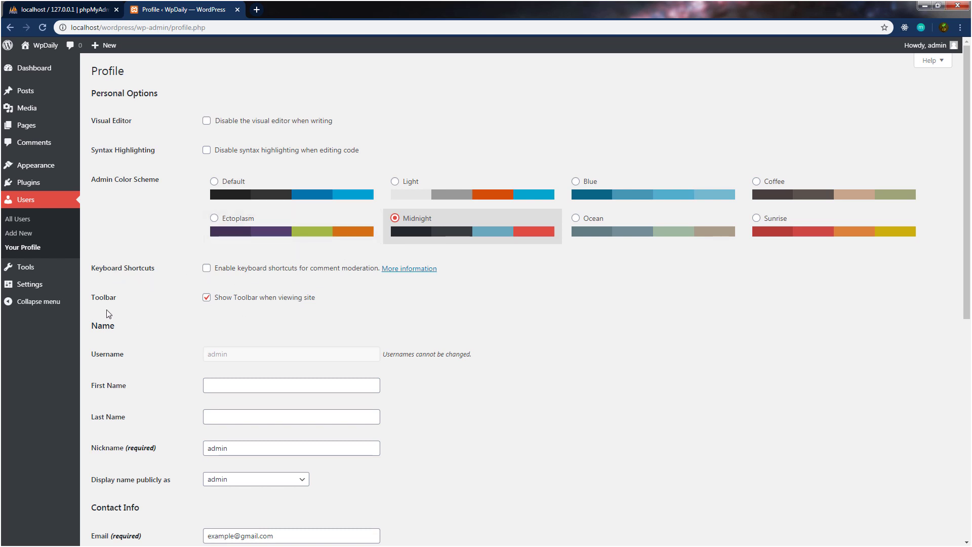
scroll(236, 327, "down", 2)
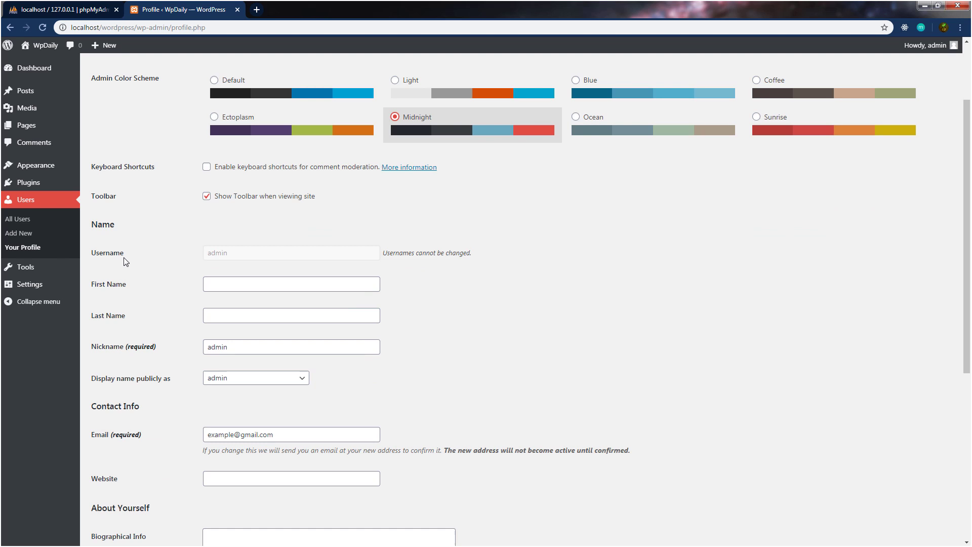
scroll(268, 260, "down", 1)
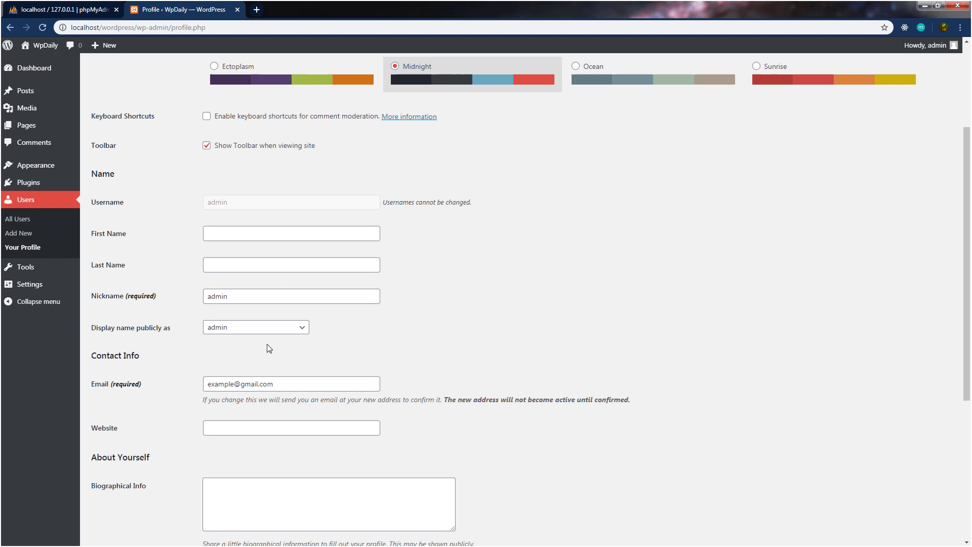
scroll(268, 348, "down", 2)
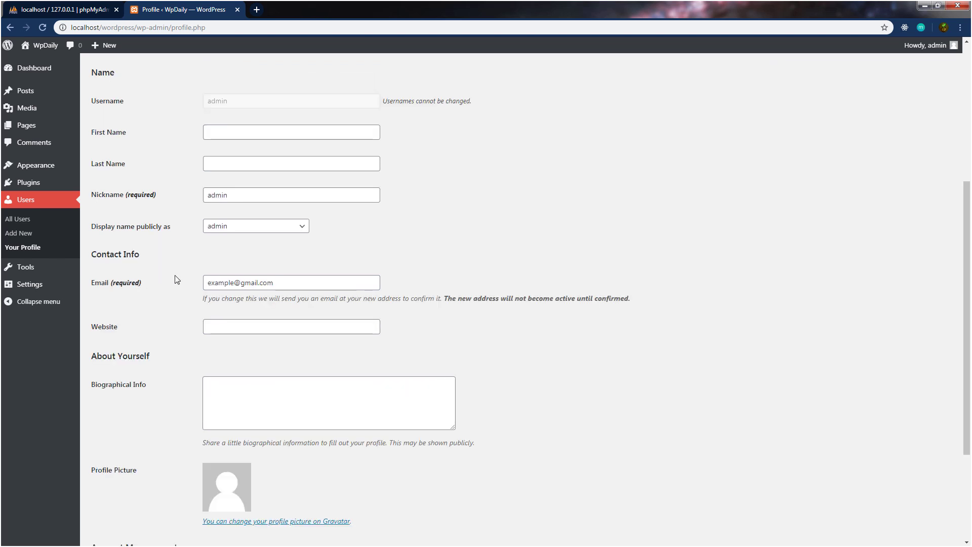
scroll(217, 328, "down", 1)
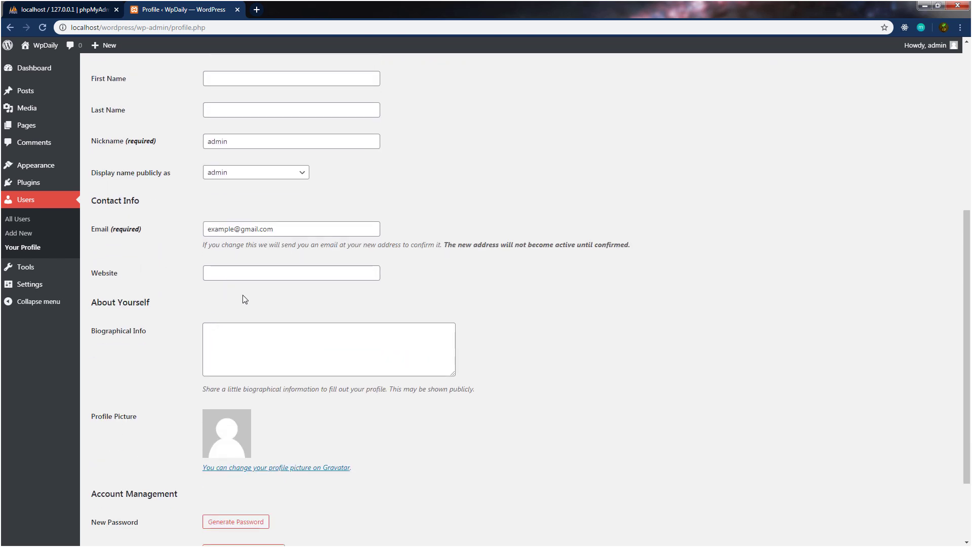
scroll(244, 299, "down", 1)
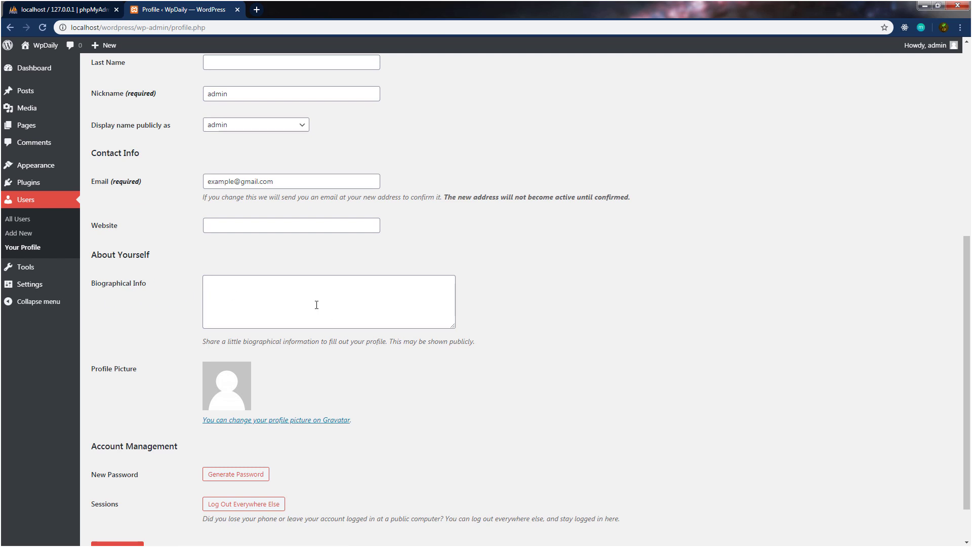
scroll(313, 307, "down", 1)
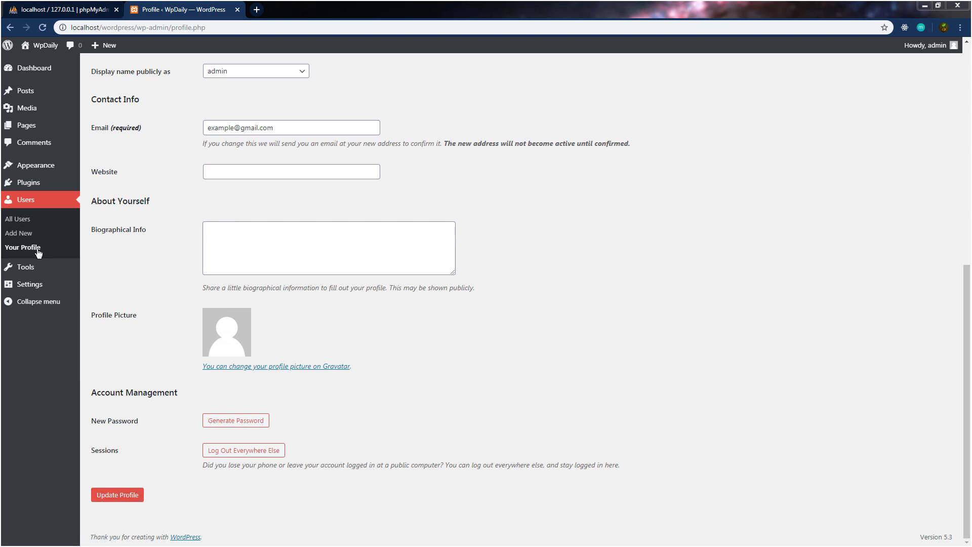
Step: Save the profile so the Midnight admin colour scheme is kept
left_click(121, 500)
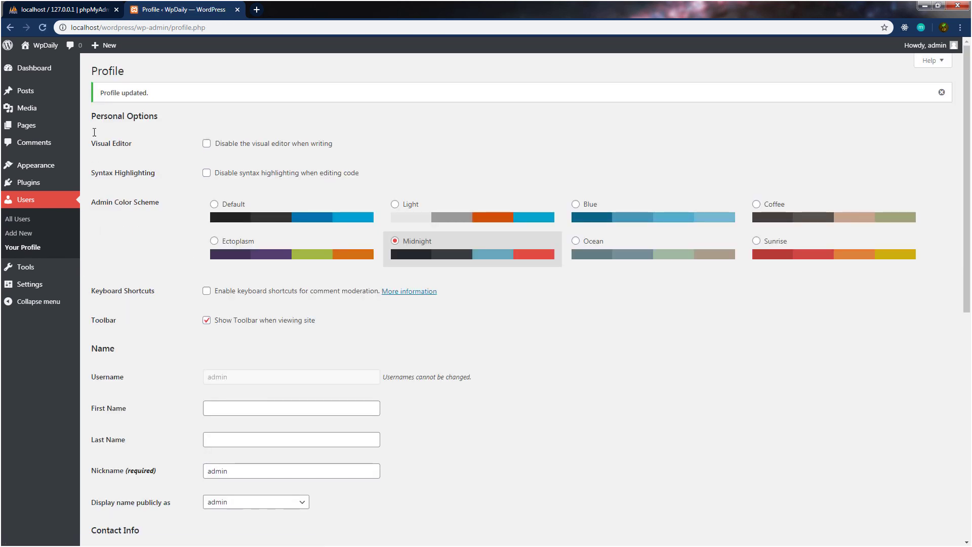
mouse_move(31, 95)
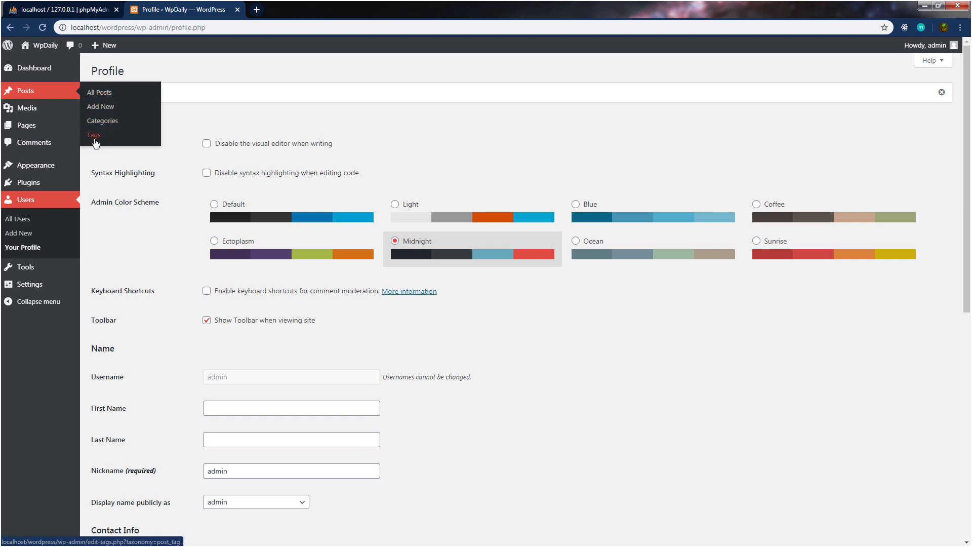
Step: Review the posts list with Hello world!, then start a new empty post
left_click(32, 95)
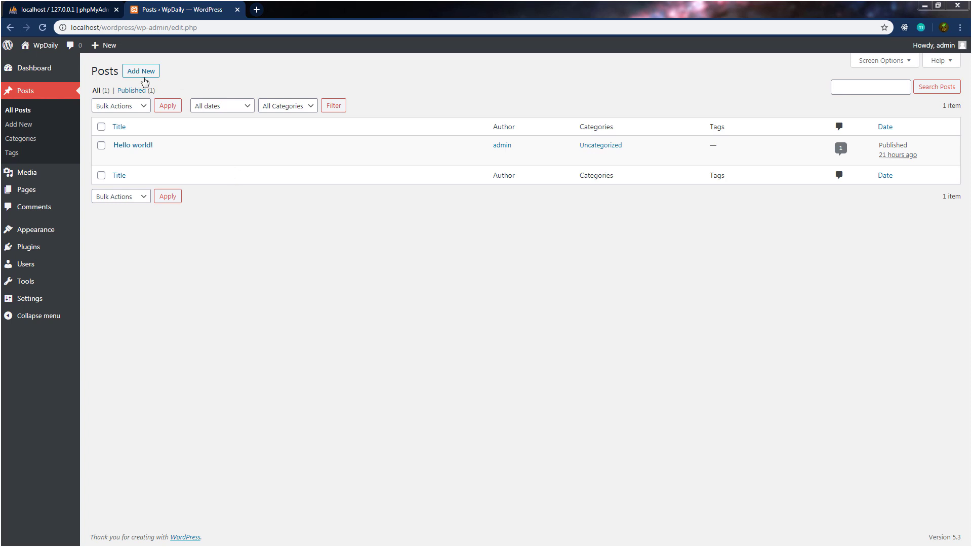
left_click(24, 129)
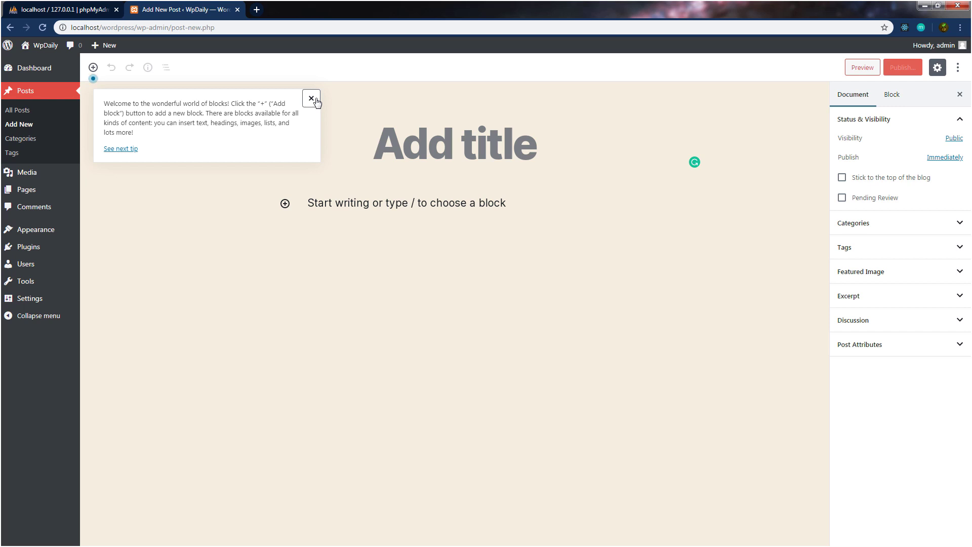
Step: Dismiss the editor's welcome tip and go to the Posts Categories page
left_click(311, 99)
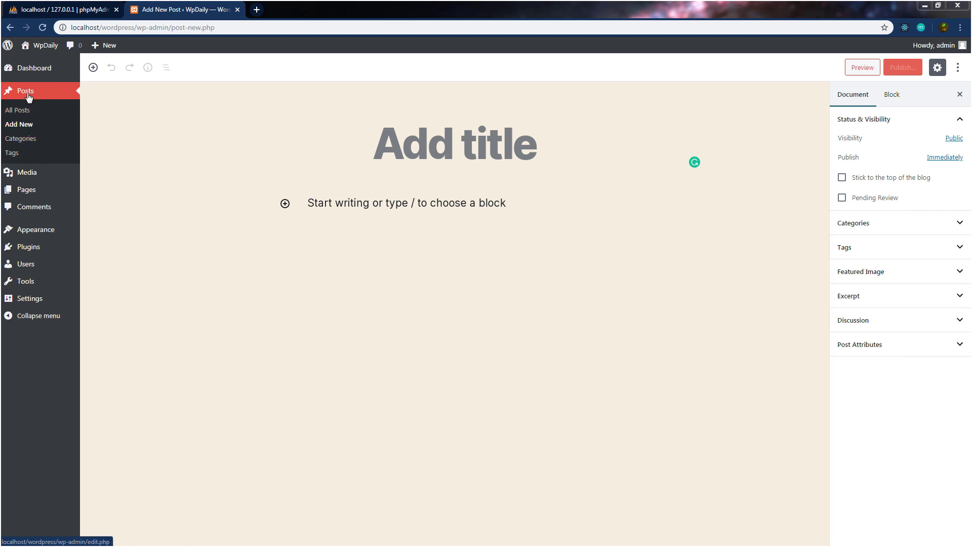
left_click(30, 145)
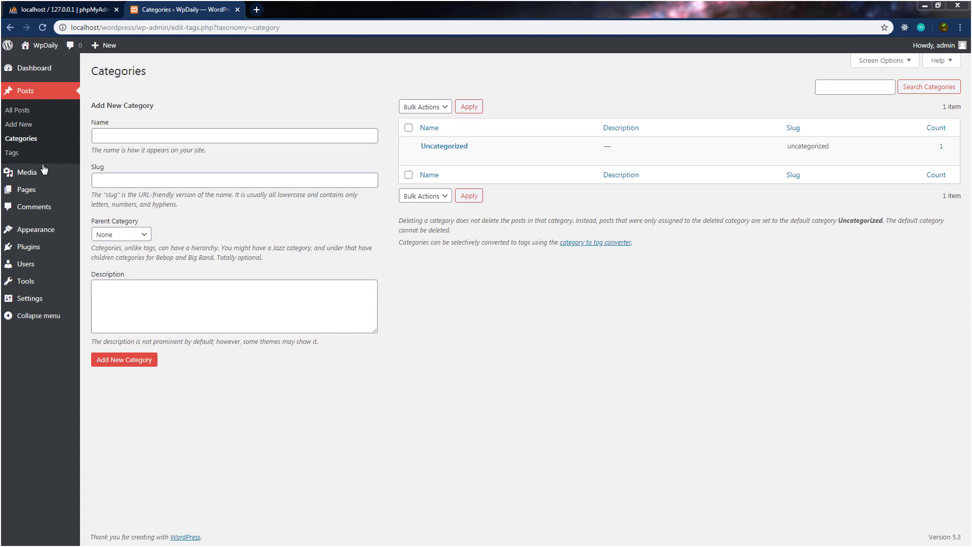
Step: Glance at the Tags page, then open the empty Media Library
left_click(13, 153)
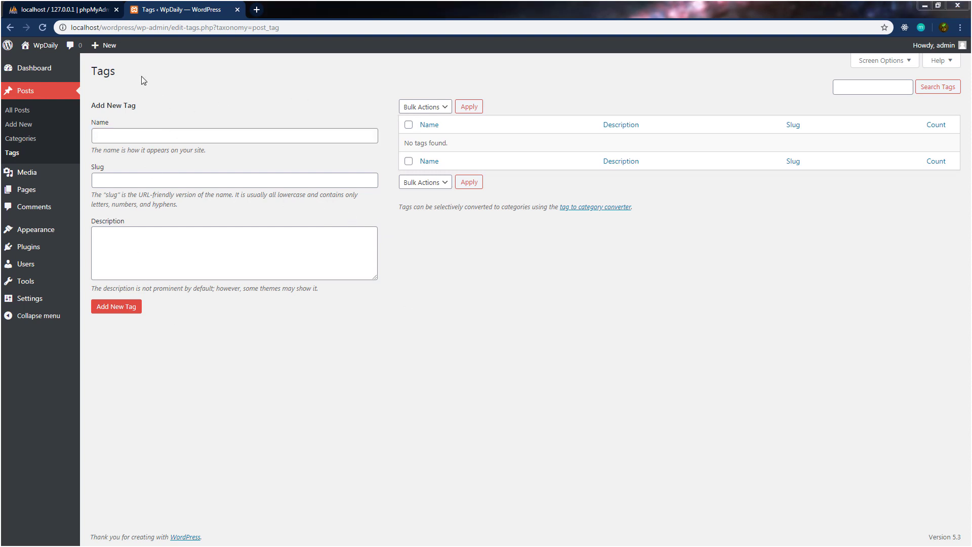
mouse_move(49, 175)
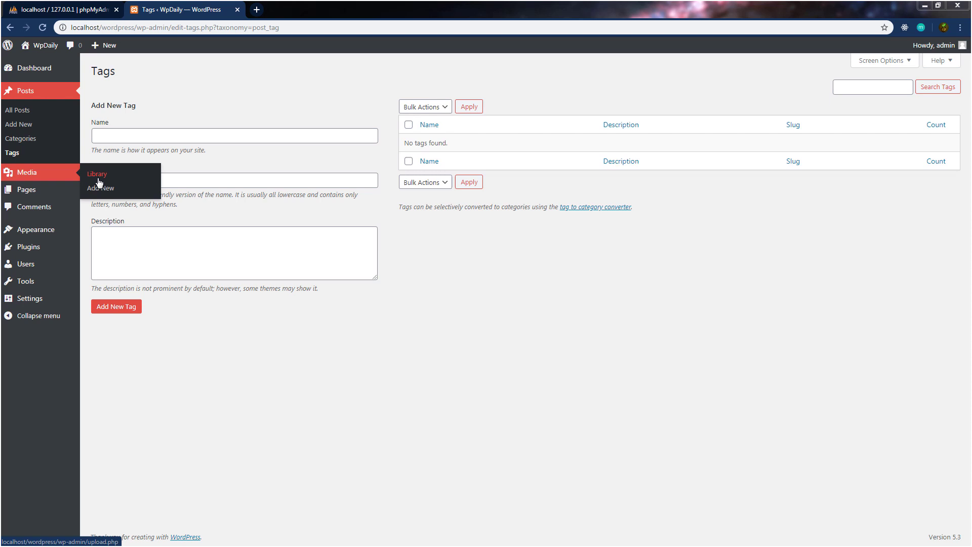
left_click(35, 175)
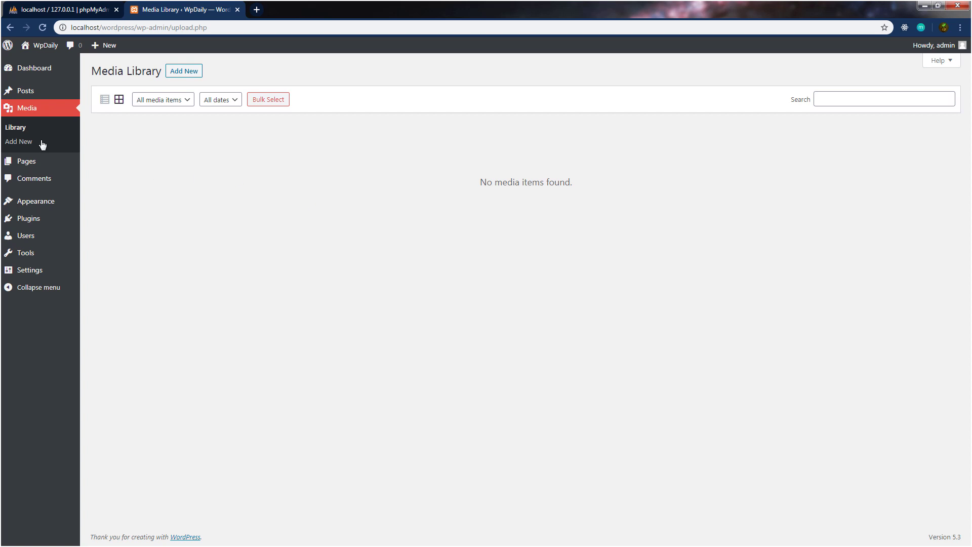
Step: Open Upload New Media and highlight its 'Maximum upload file size: 2 MB.' note
left_click(21, 145)
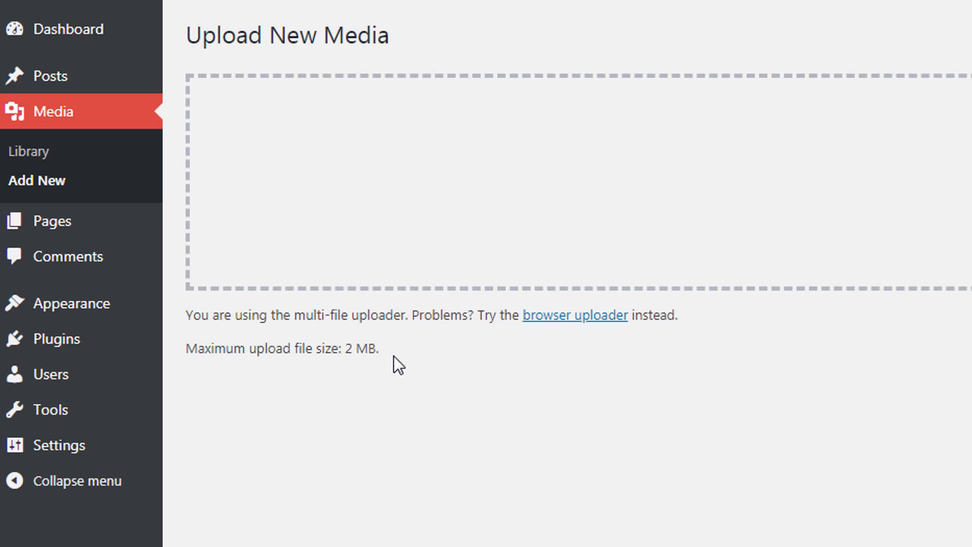
left_click_drag(377, 350, 281, 370)
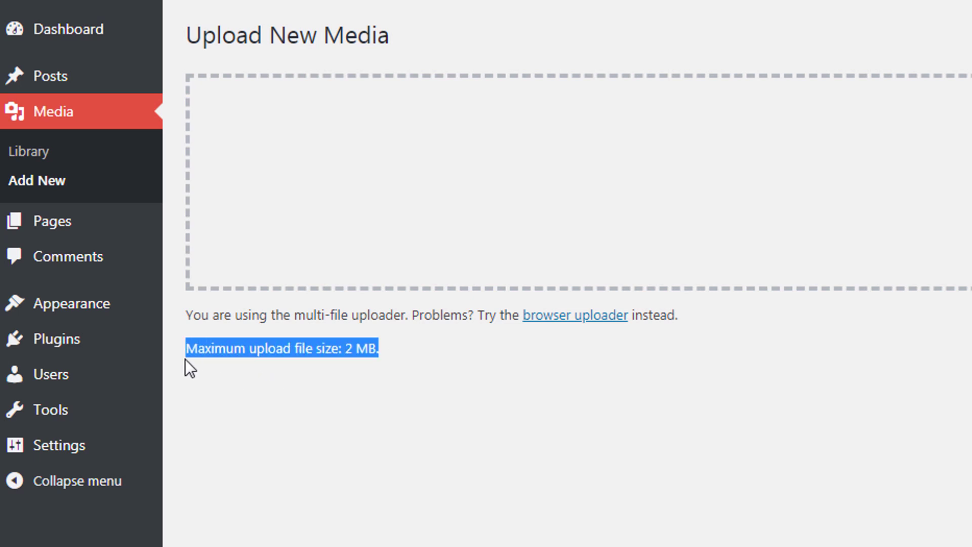
left_click(342, 349)
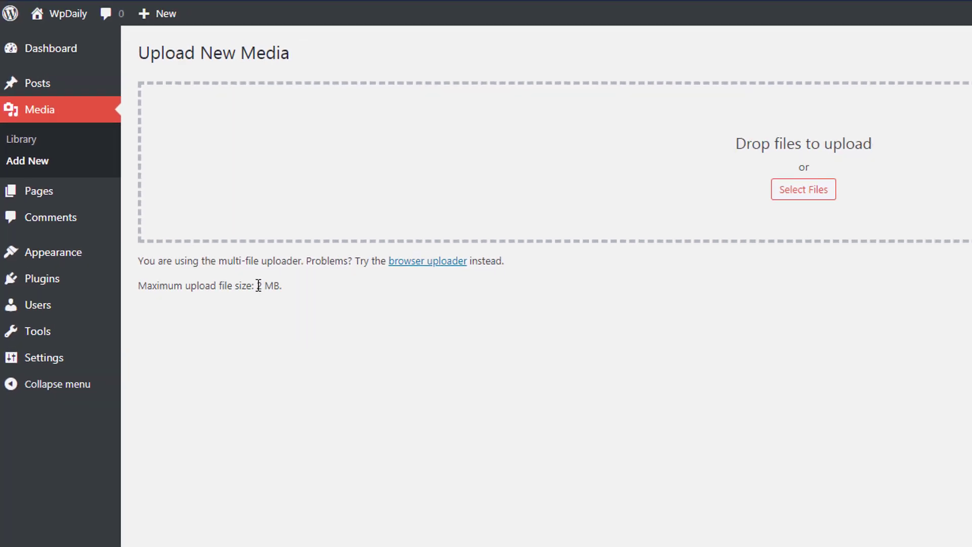
left_click_drag(344, 349, 383, 354)
left_click(413, 357)
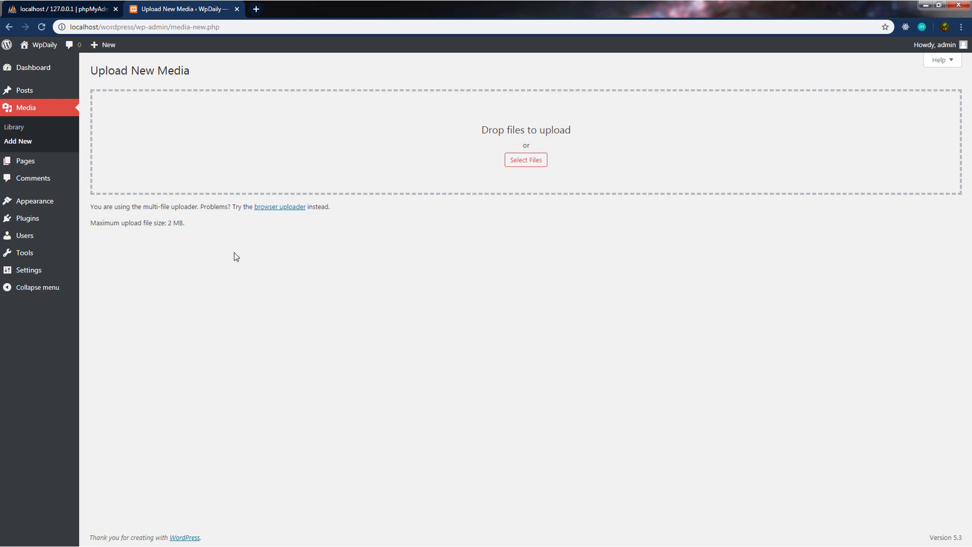
left_click_drag(185, 223, 165, 223)
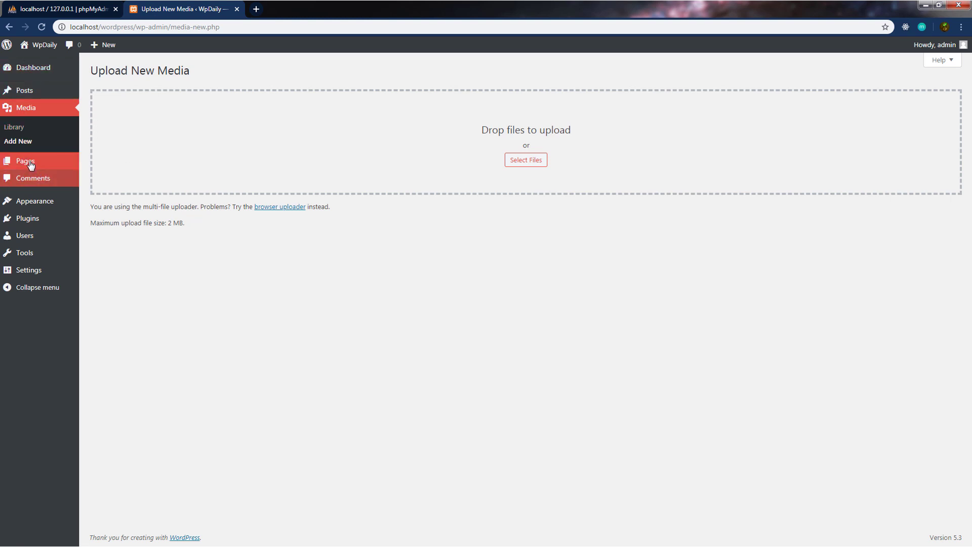
mouse_move(31, 165)
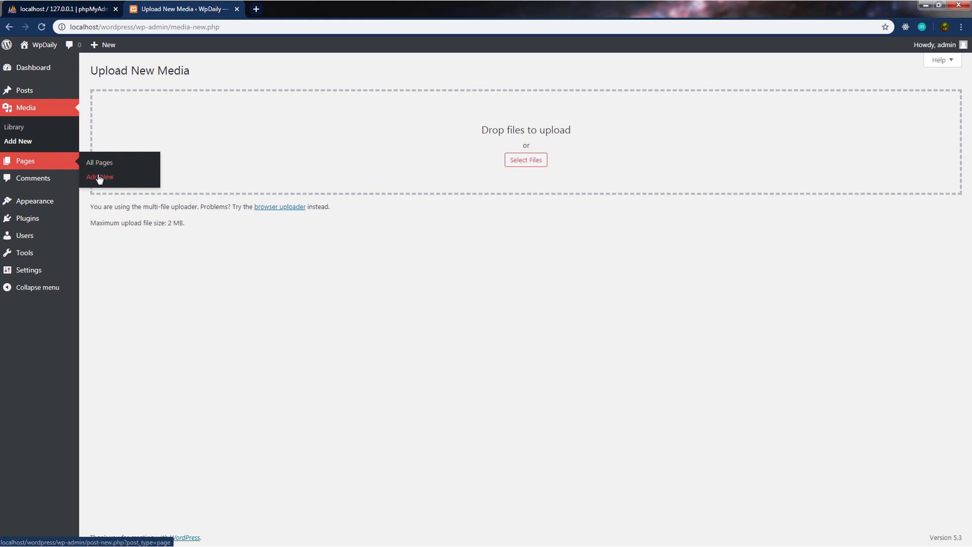
Step: Open All Pages, showing the Privacy Policy draft and published Sample Page
left_click(27, 169)
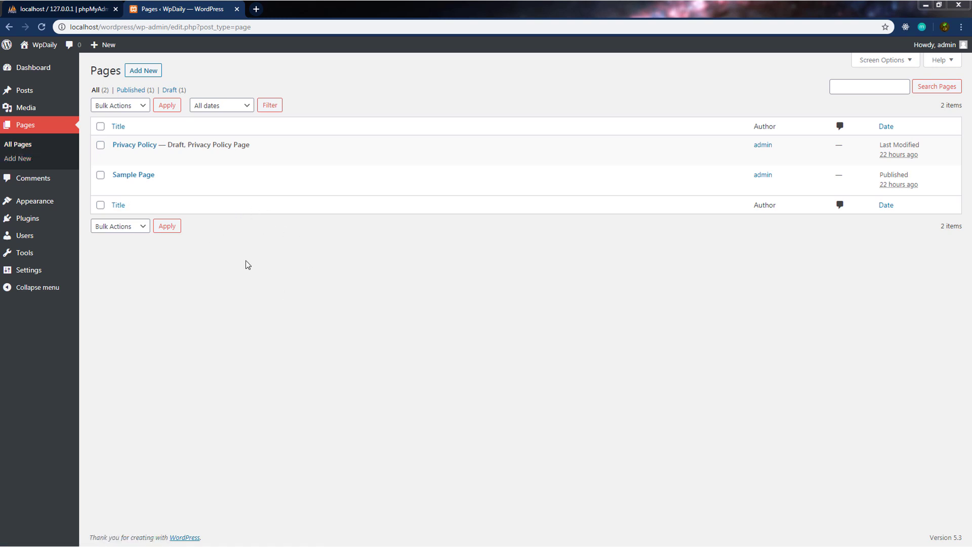
mouse_move(123, 159)
mouse_move(146, 180)
Step: Look over a blank new page, then view the Comments list with its one sample comment
left_click(22, 160)
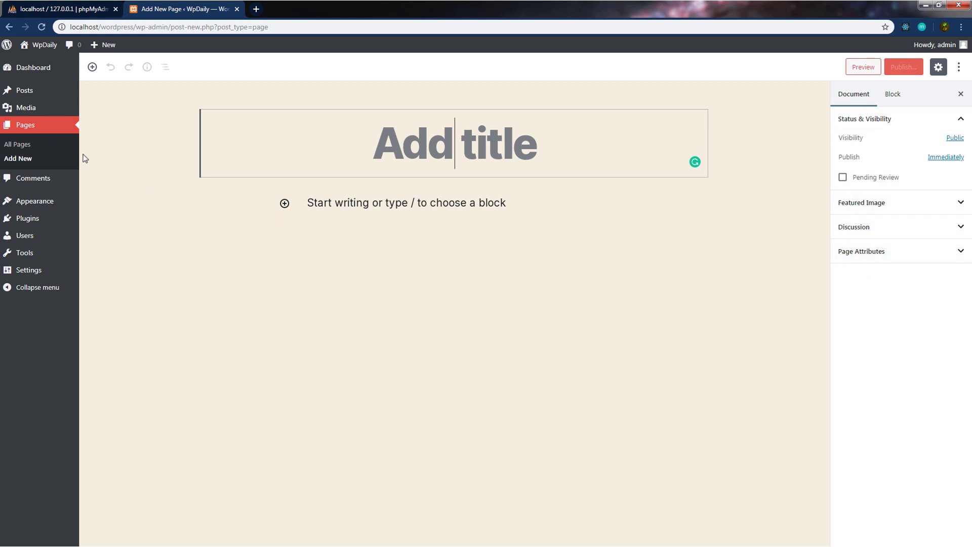
left_click(57, 180)
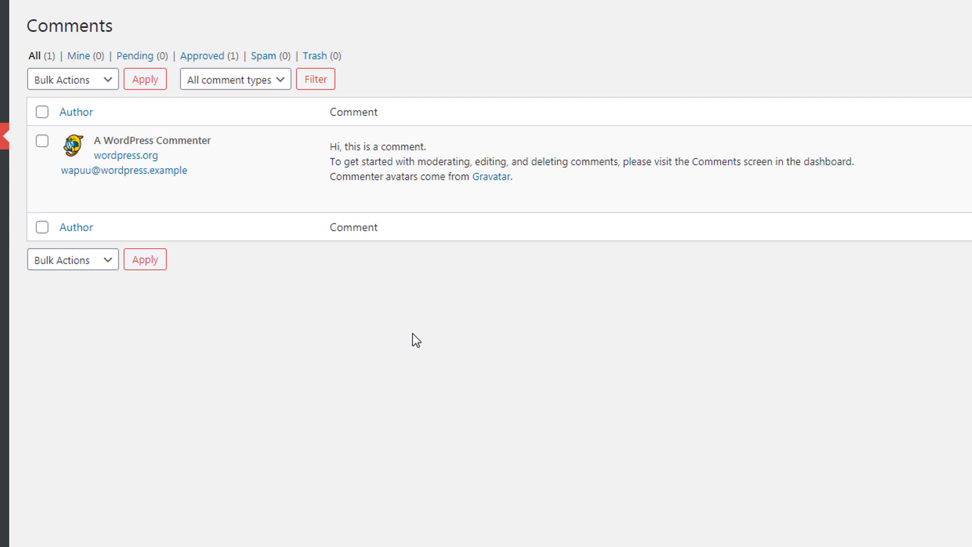
Step: Filter comments by Pending, Approved, Spam and finally Trash, which shows no comments
left_click(135, 56)
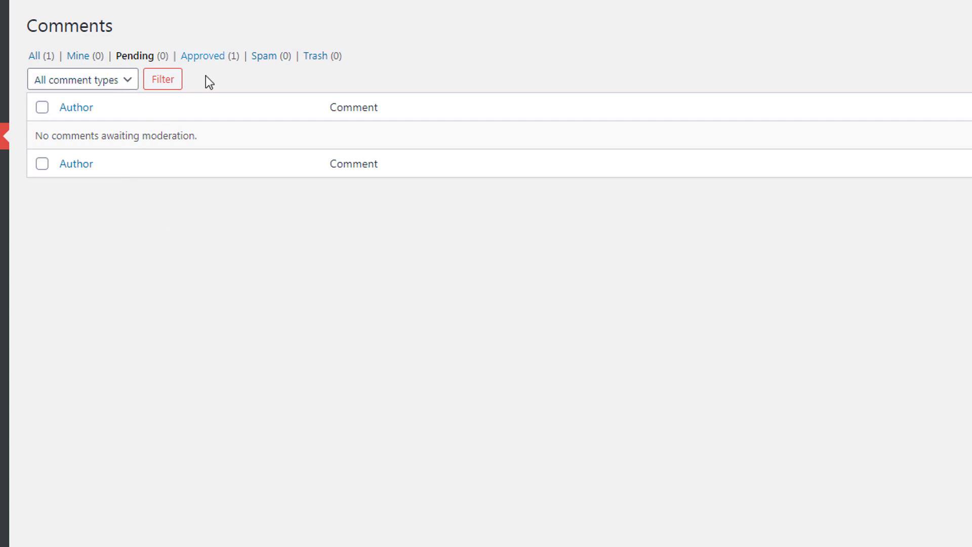
left_click(213, 58)
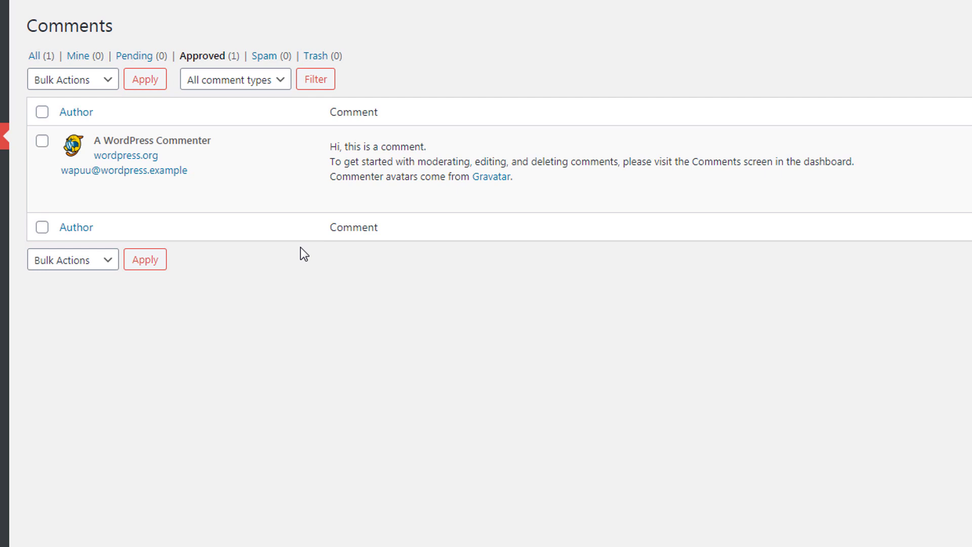
left_click(269, 57)
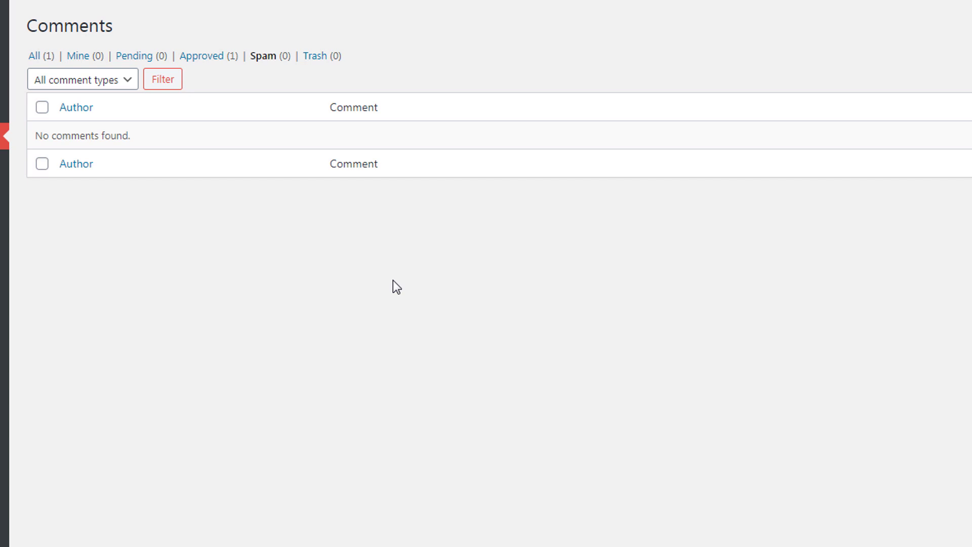
left_click(315, 55)
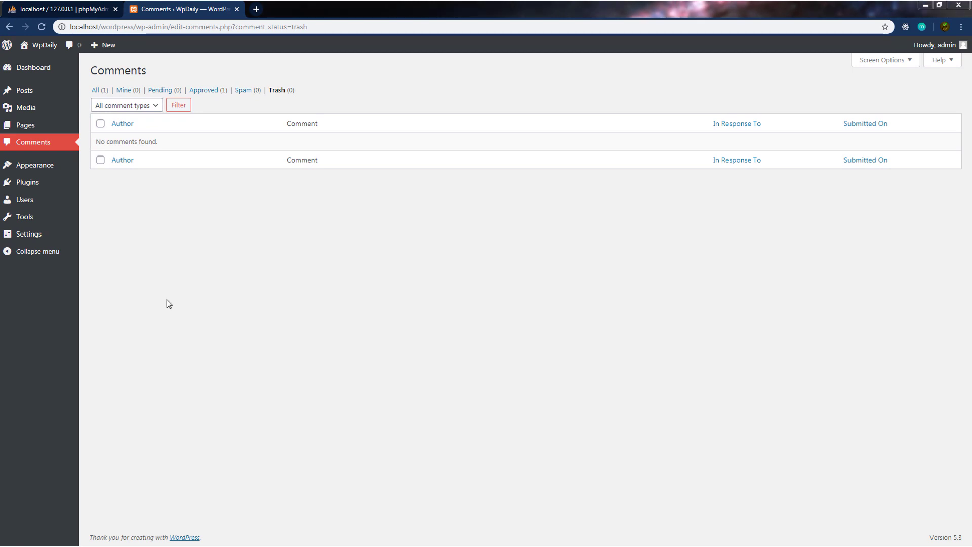
mouse_move(32, 174)
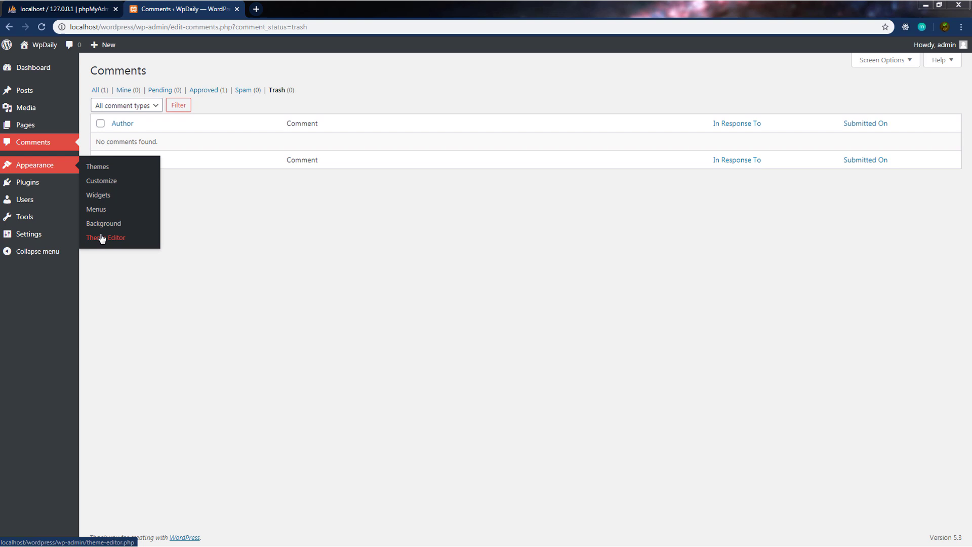
Step: From the Themes overview, launch the Customizer for the active Twenty Twenty theme
left_click(97, 168)
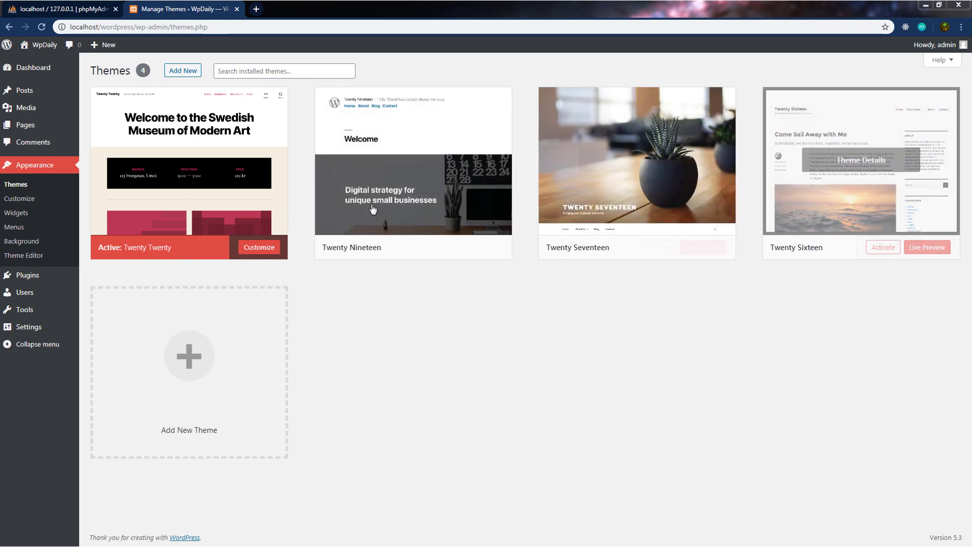
left_click(248, 248)
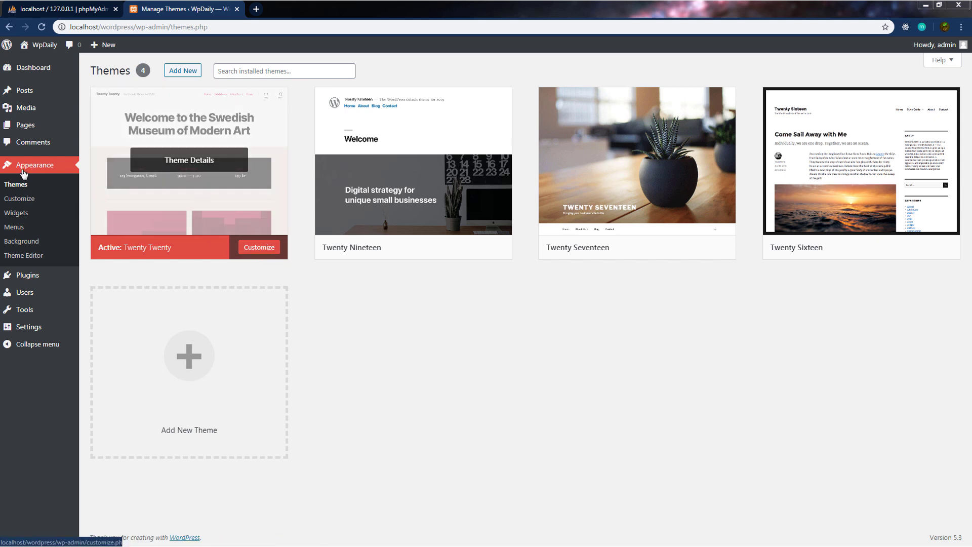
left_click(25, 203)
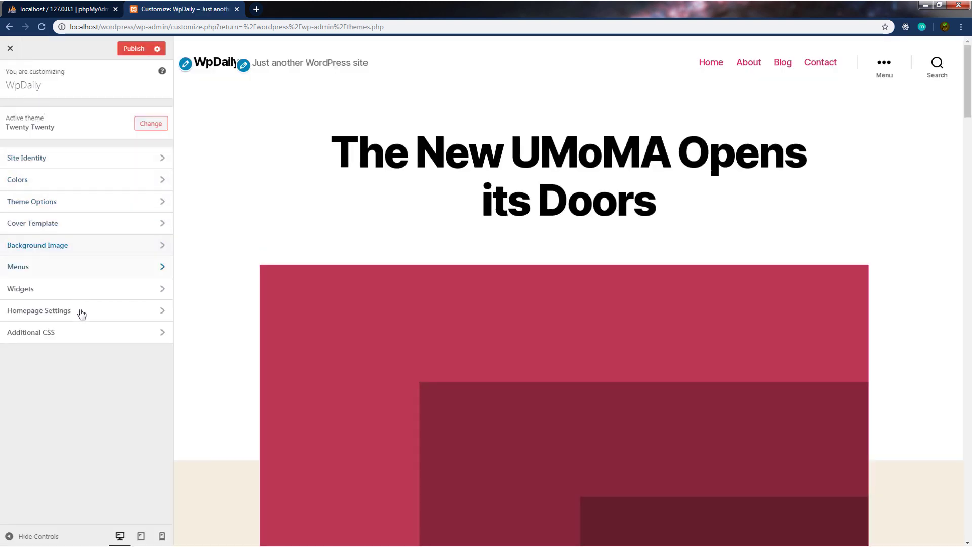
left_click(53, 157)
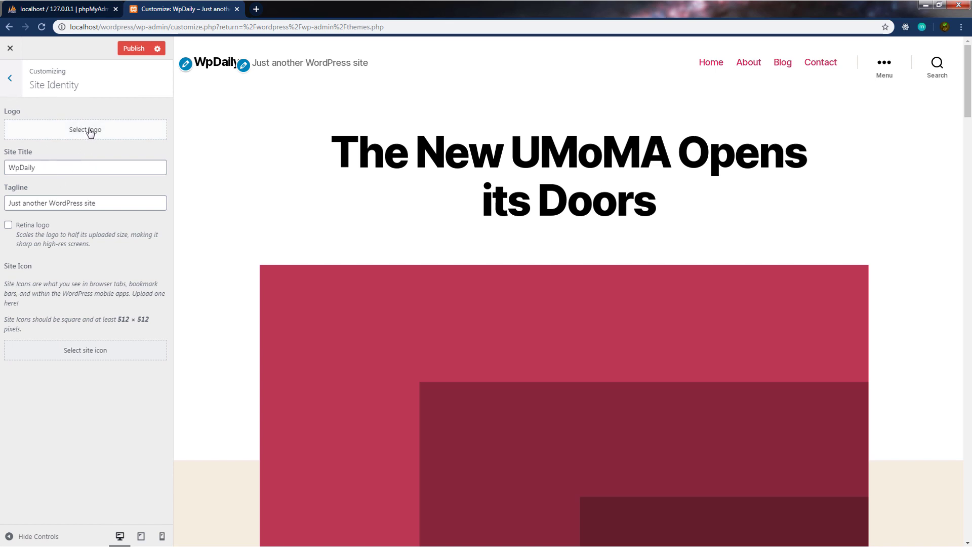
left_click_drag(40, 169, 3, 174)
left_click_drag(109, 203, 6, 204)
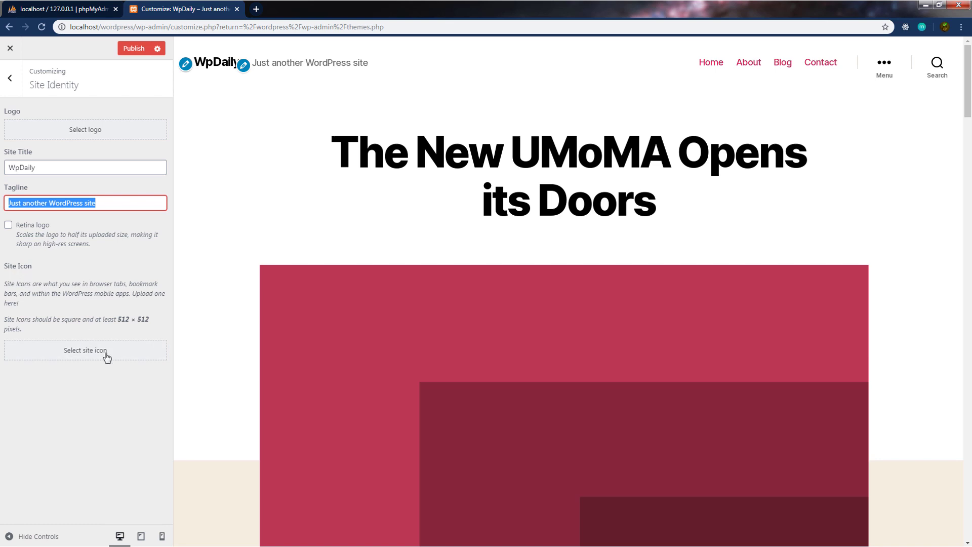
left_click(10, 87)
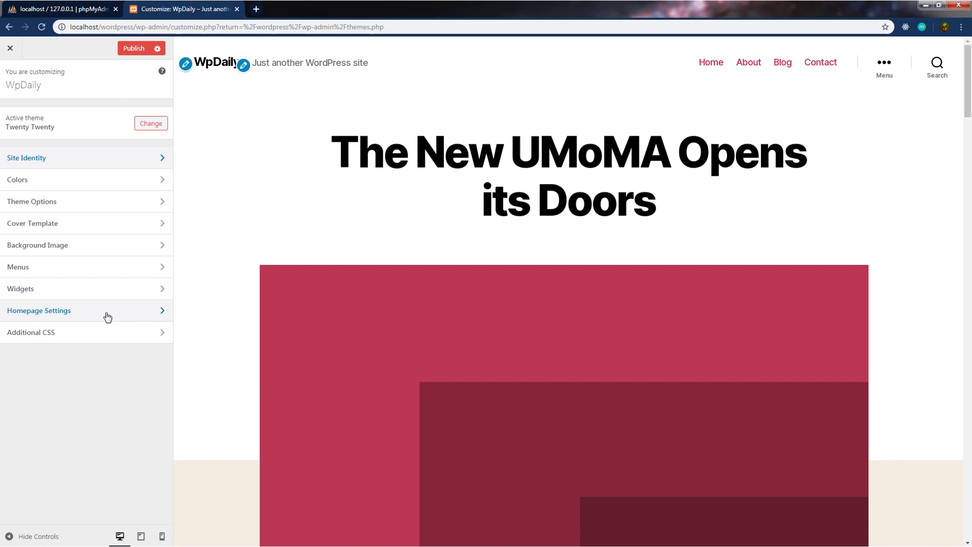
Step: View the empty Additional CSS section, then exit the Customizer back to Themes
left_click(101, 340)
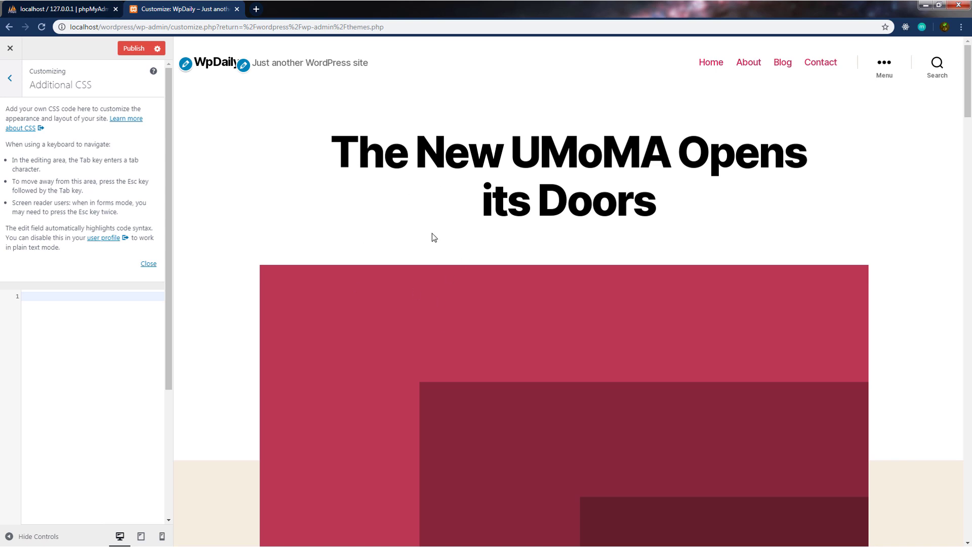
left_click(9, 81)
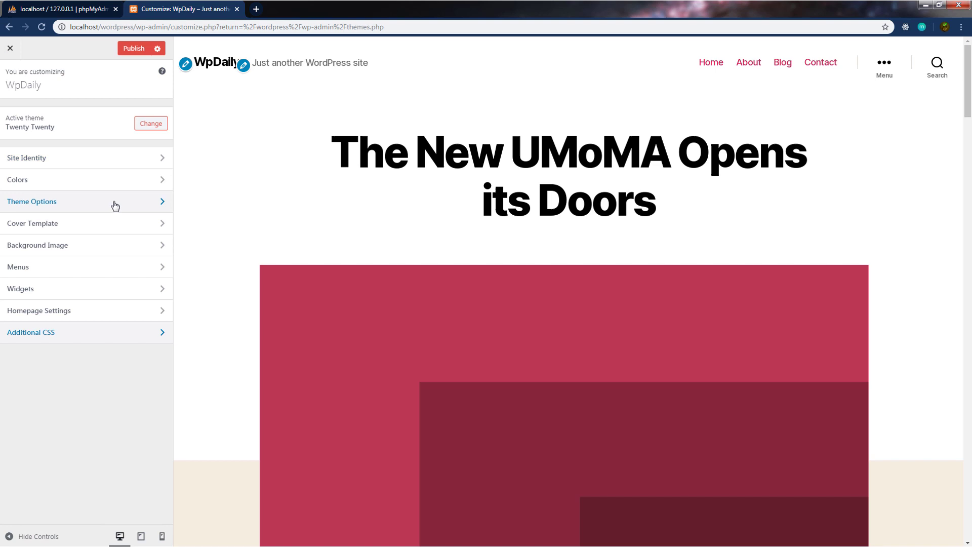
left_click(10, 27)
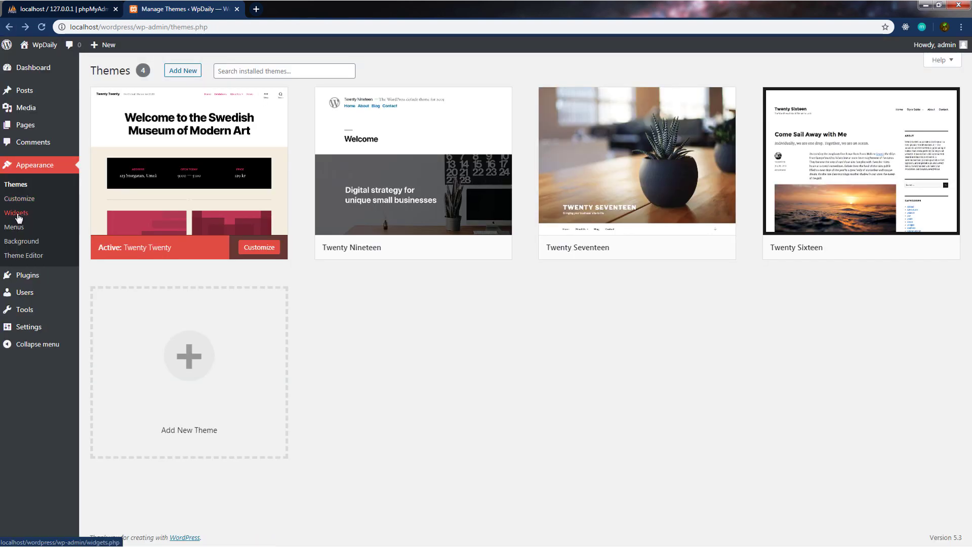
Step: On the Widgets page, expand and collapse Footer #1's Search, Recent Posts and Recent Comments widgets
left_click(18, 217)
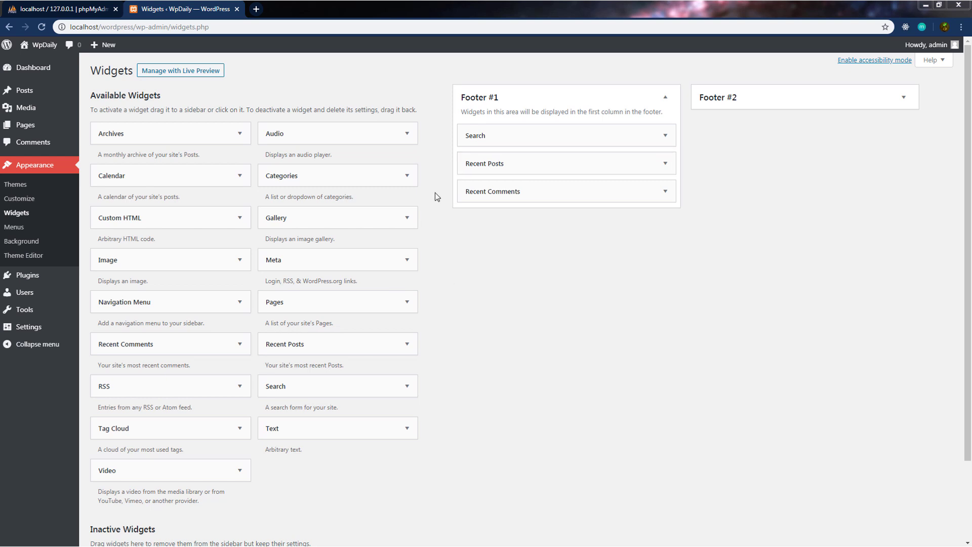
left_click(665, 136)
left_click(665, 136)
left_click(665, 163)
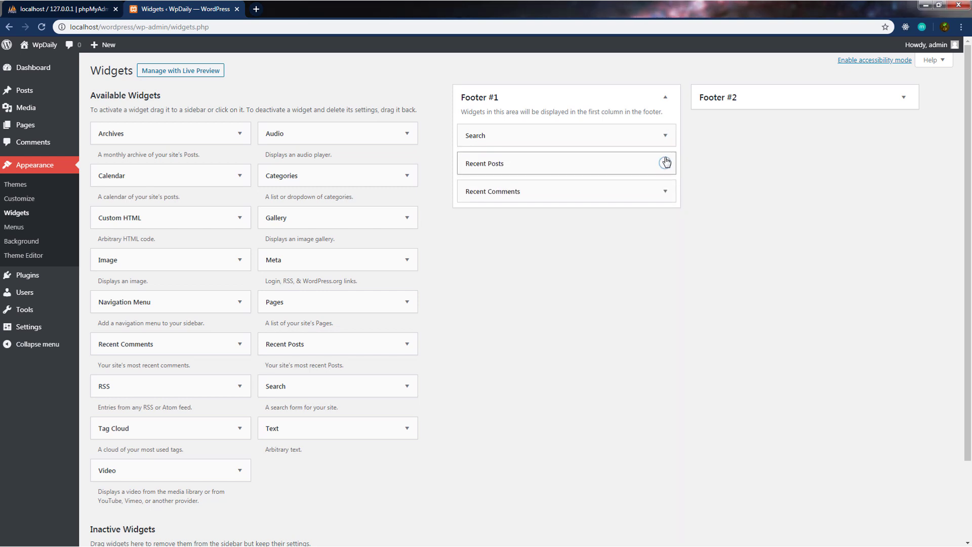
left_click(666, 162)
left_click(666, 192)
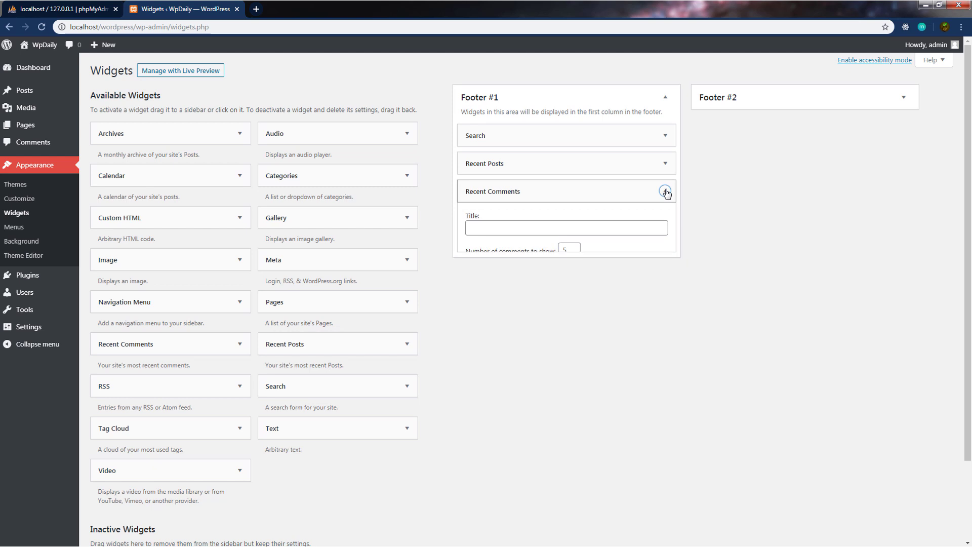
left_click(666, 192)
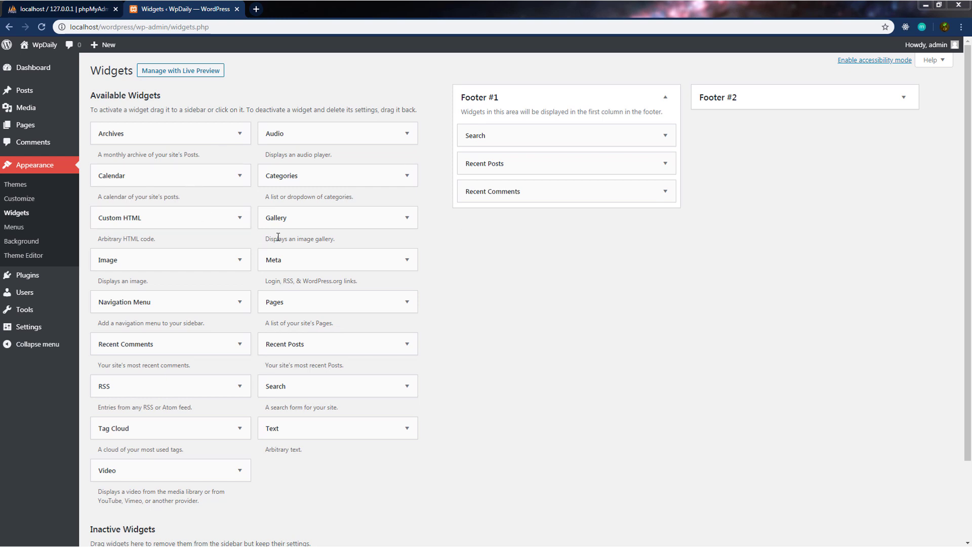
Step: View the empty Menus page, glance at Background settings, then return and open the Theme Editor
left_click(15, 227)
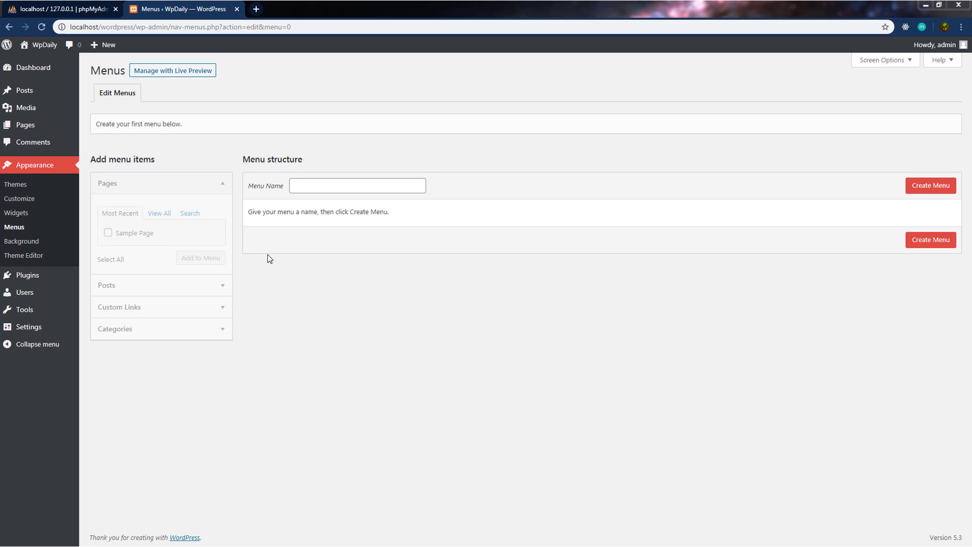
left_click(20, 242)
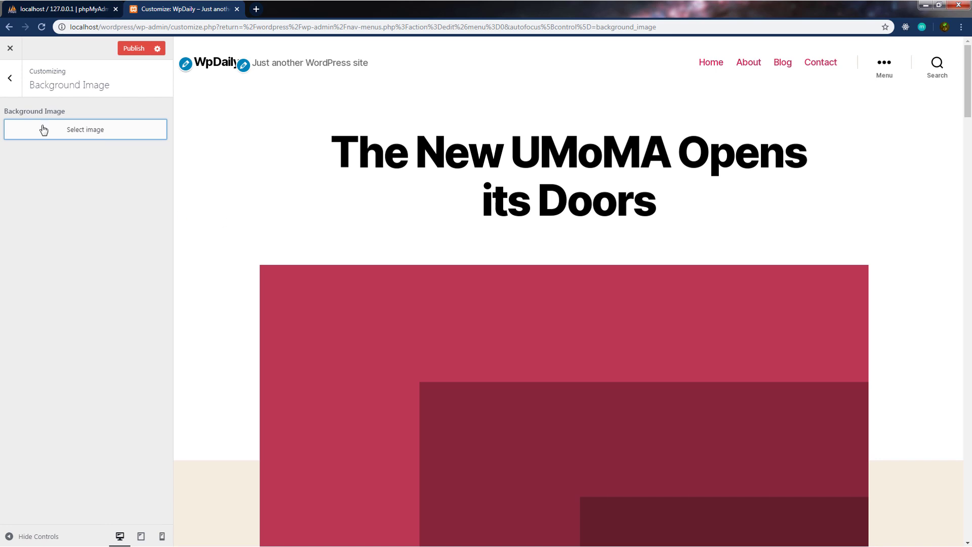
key("Escape")
key("alt+Left")
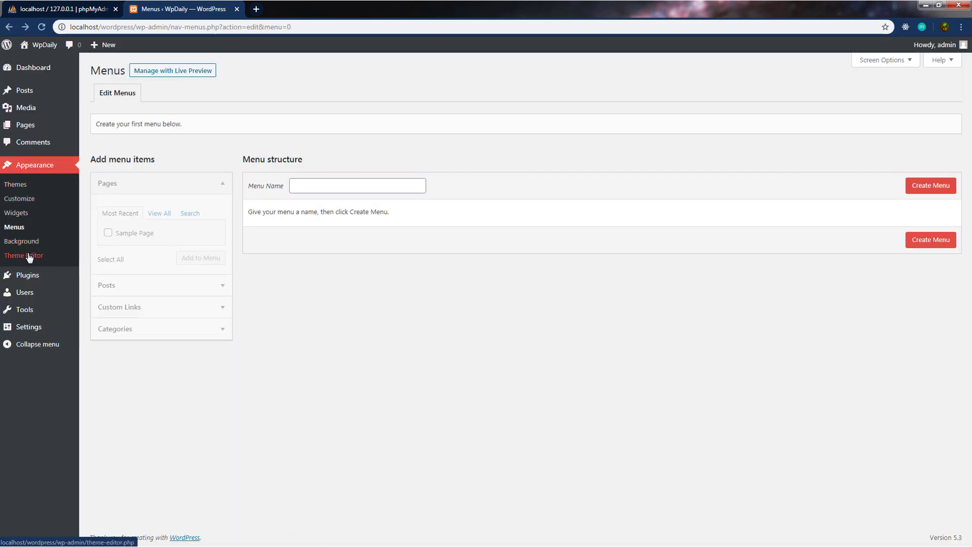
left_click(29, 258)
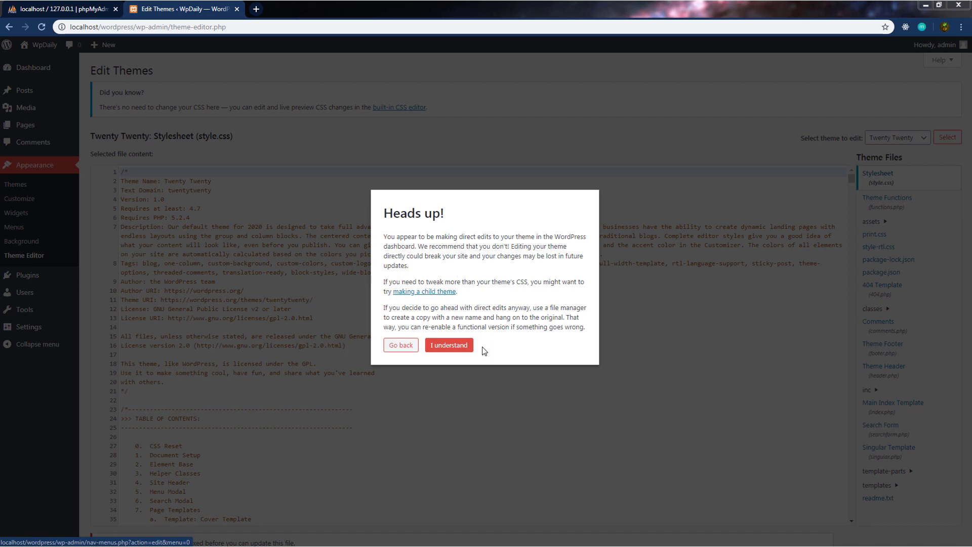
Step: Accept the Heads up warning to reveal Twenty Twenty's style.css code
left_click(449, 346)
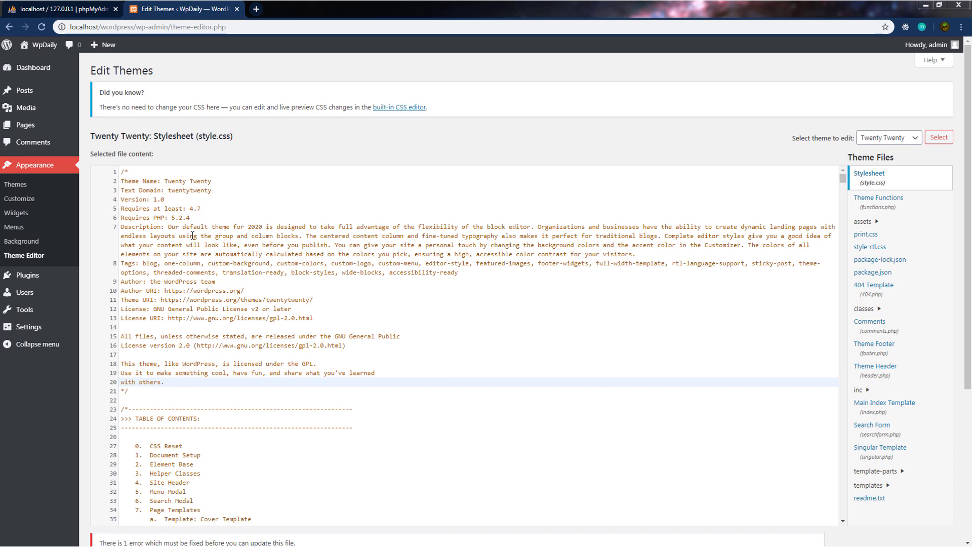
mouse_move(42, 278)
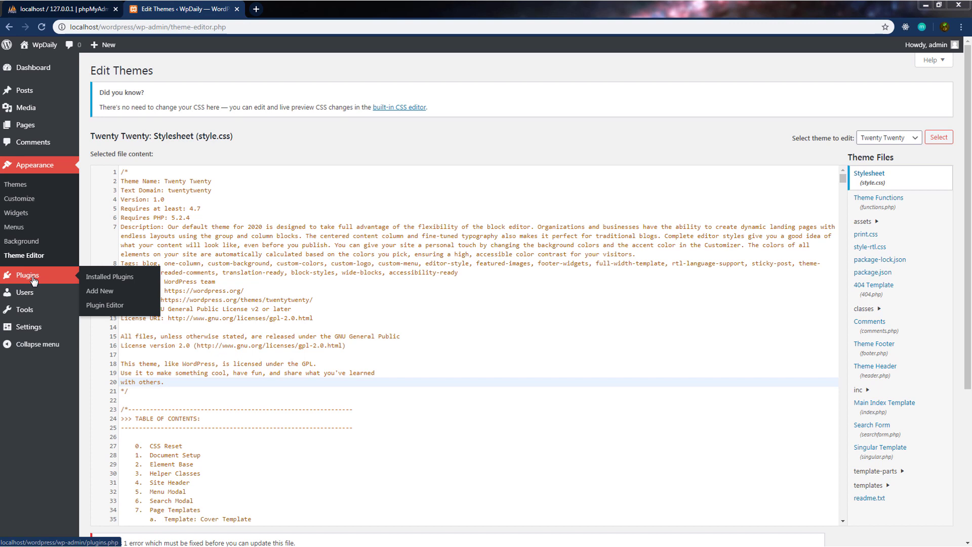
Step: Show the Plugins list with inactive Akismet Anti-Spam and Hello Dolly
left_click(33, 280)
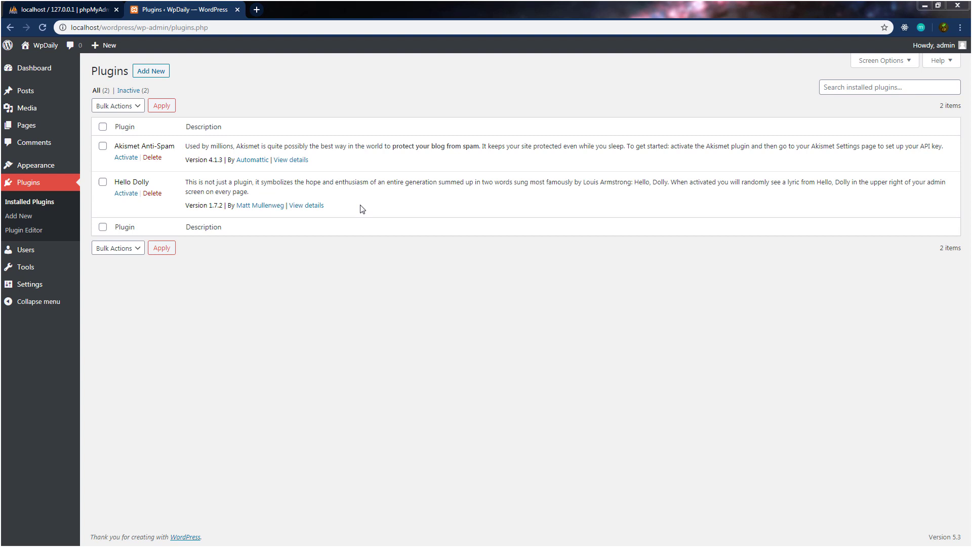
Step: Browse the featured plugins under Add New, then open the Plugin Editor on akismet.php
left_click(18, 217)
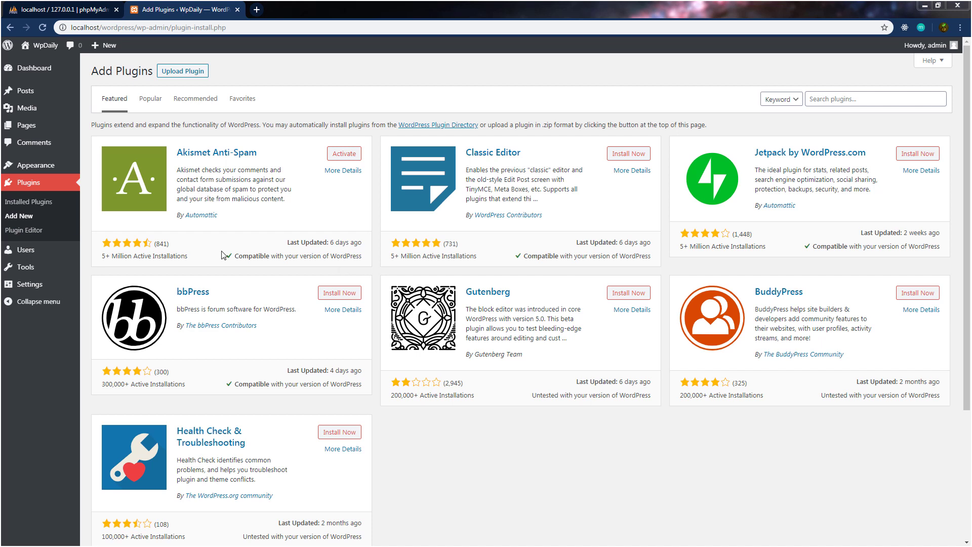
left_click(29, 234)
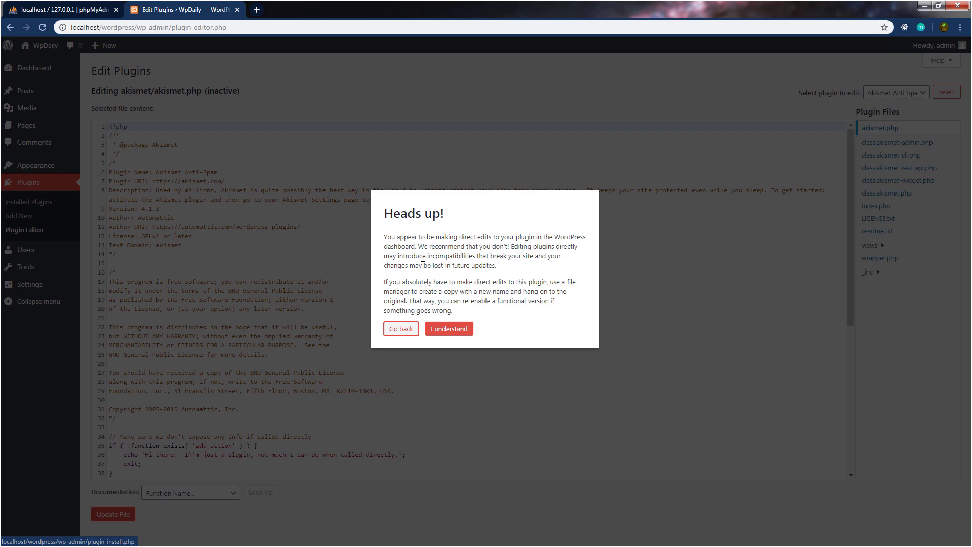
Step: Accept the Heads up warning so akismet.php's code appears in the Plugin Editor
left_click(460, 329)
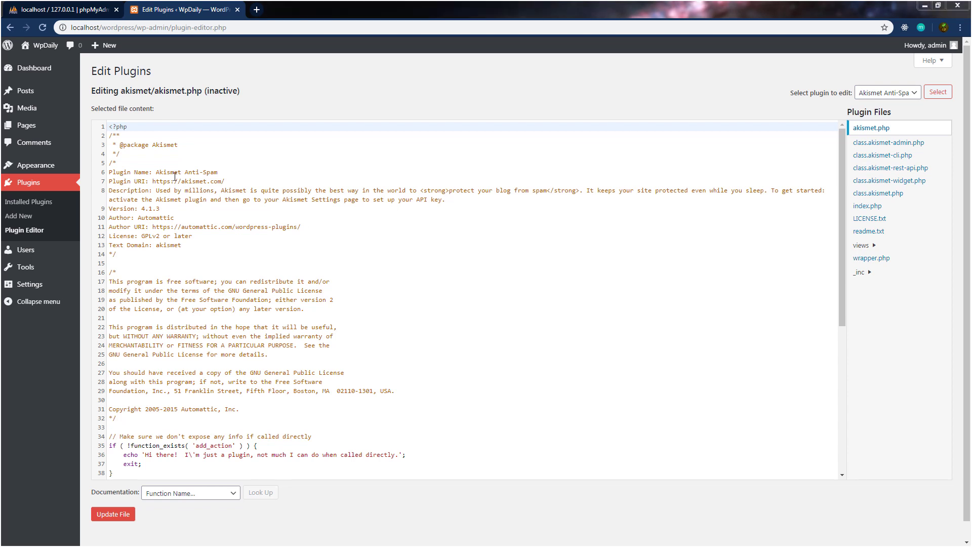
mouse_move(33, 271)
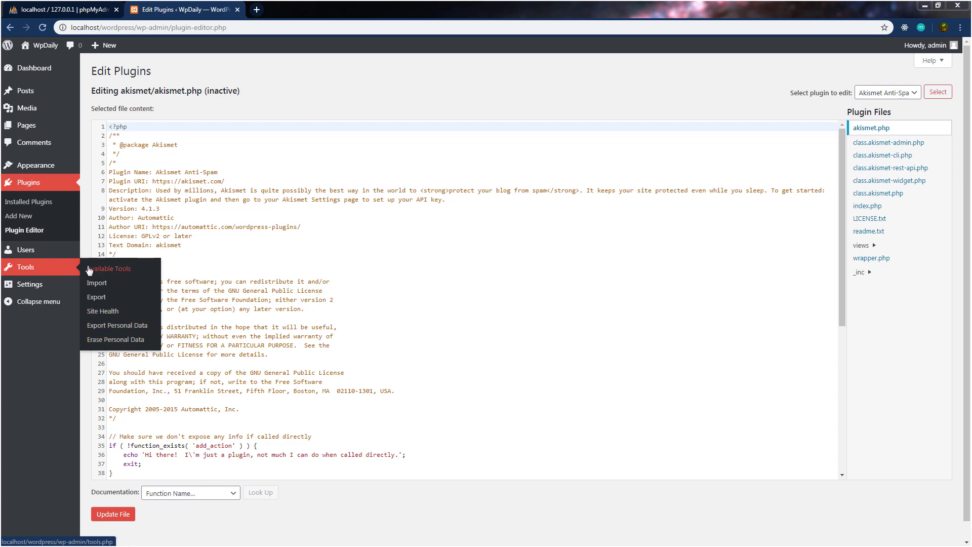
Step: Check Tools, Site Health and Export Personal Data, ending on the Dashboard's At a Glance
left_click(45, 272)
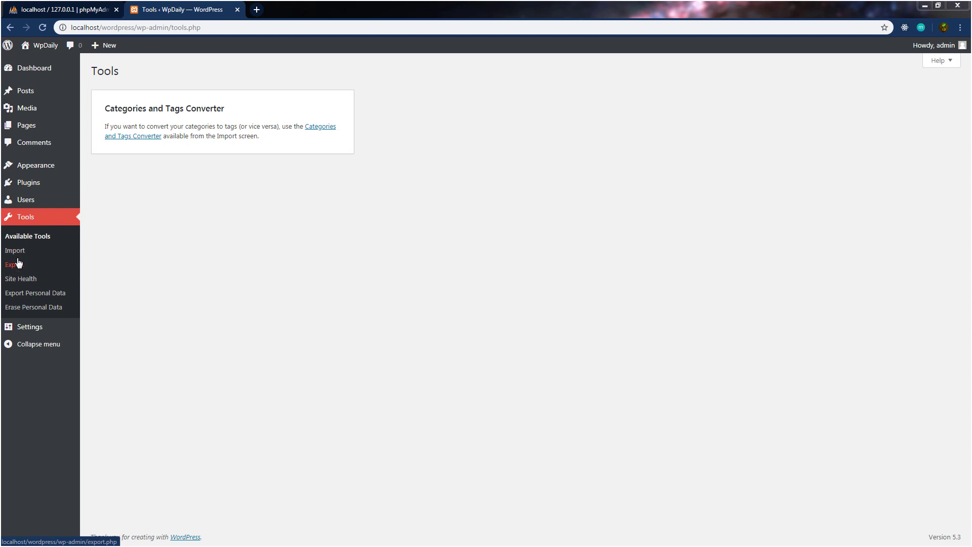
left_click(20, 279)
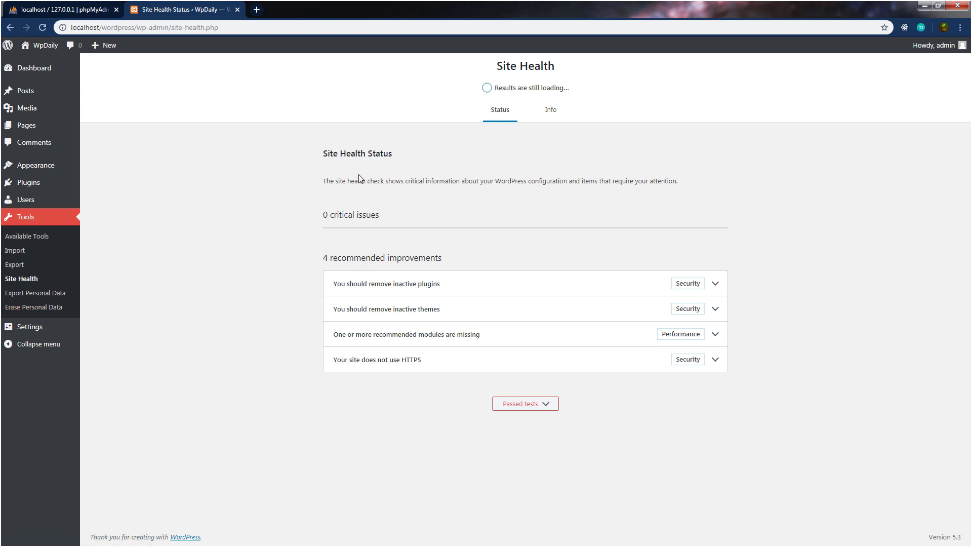
left_click(44, 299)
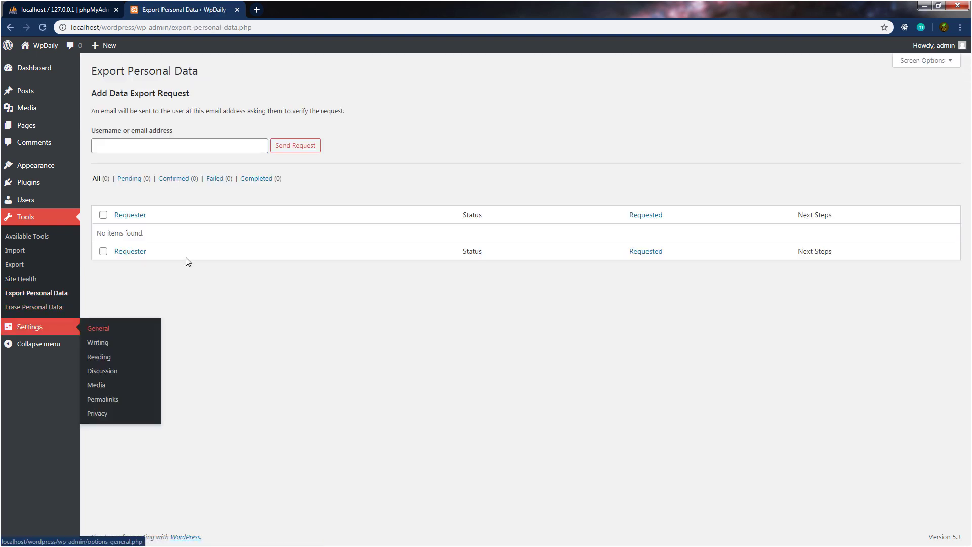
left_click(48, 309)
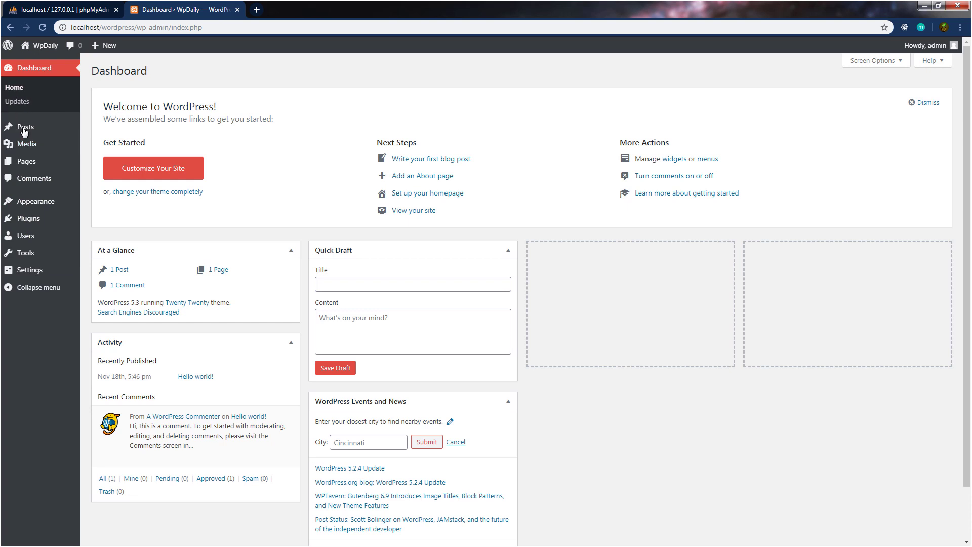
mouse_move(27, 278)
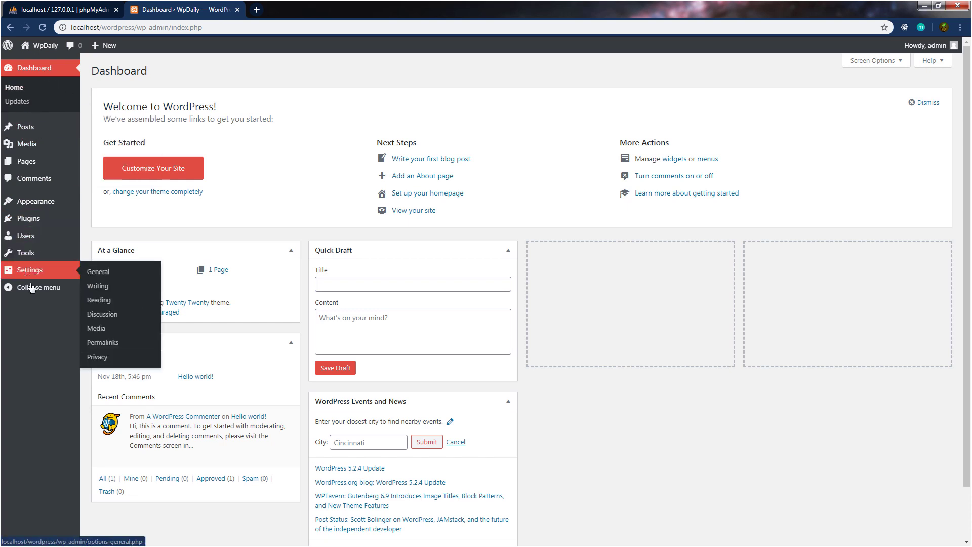